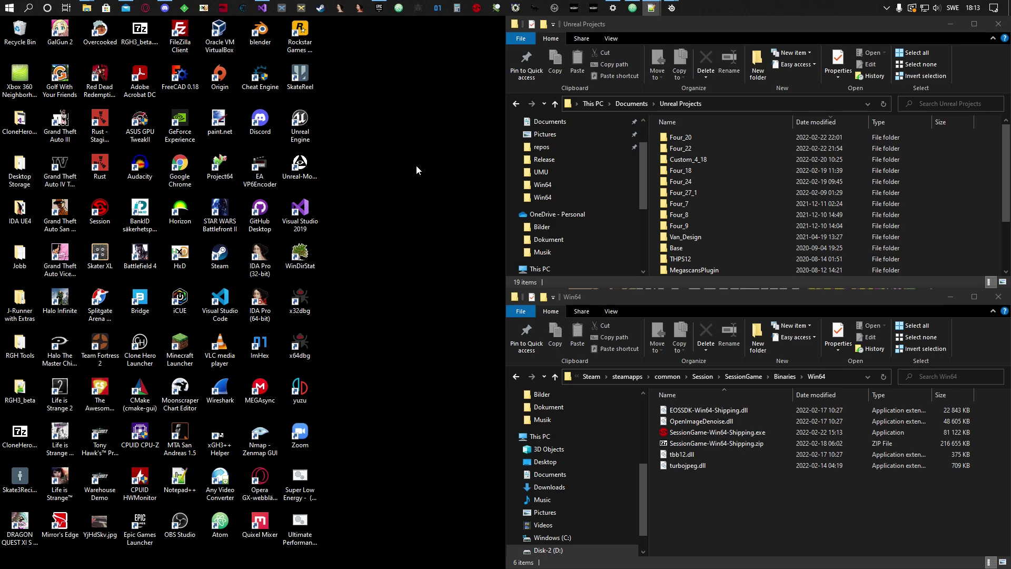
Select the Unreal-Mod-Unlocker launcher on the desktop, then clear the selection
click(395, 192)
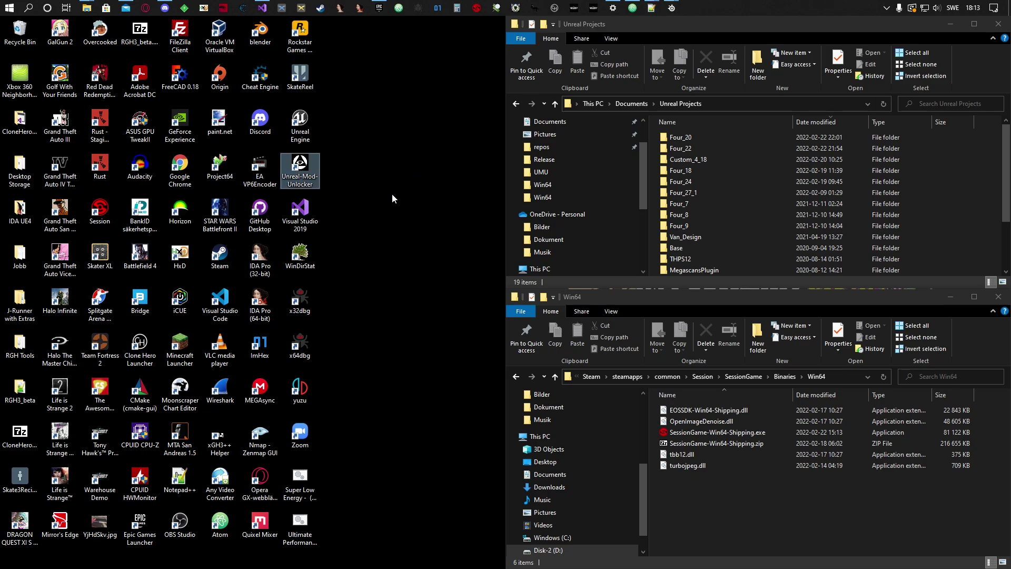
click(338, 168)
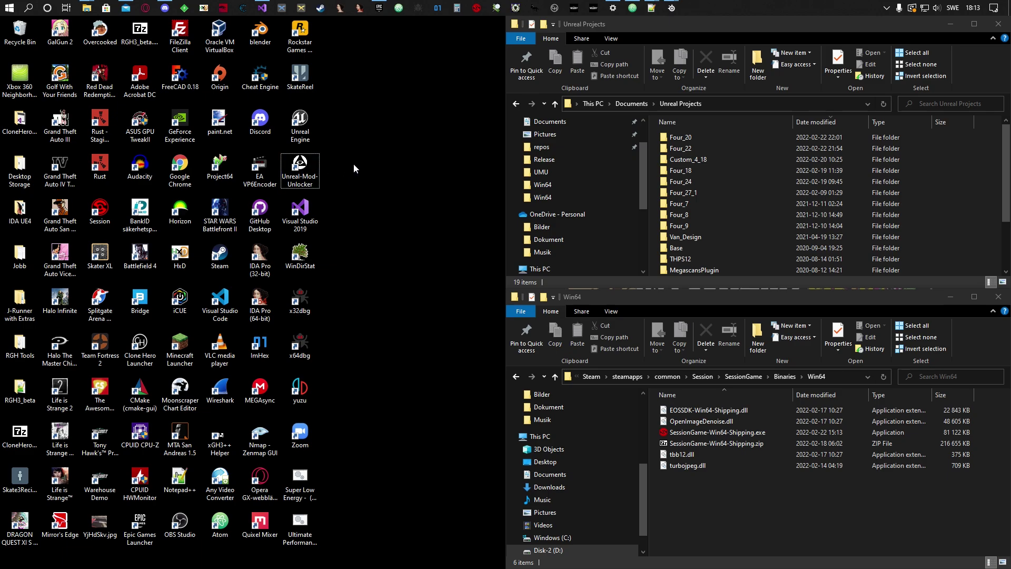
Launch the installer, shift it left, set its music volume to 0, and show the Session folder
double_click(305, 167)
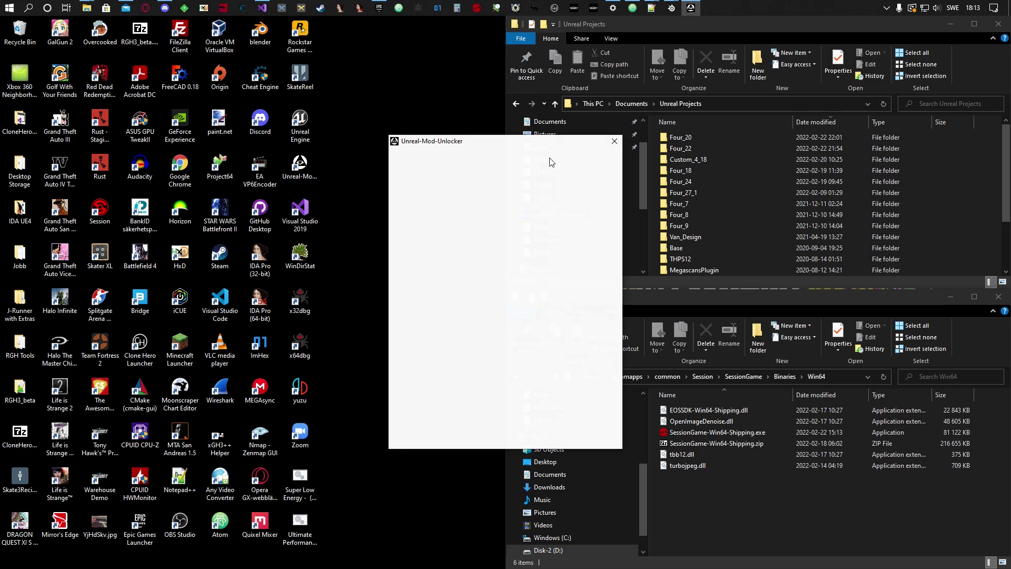
drag(515, 145, 381, 138)
drag(328, 175, 267, 182)
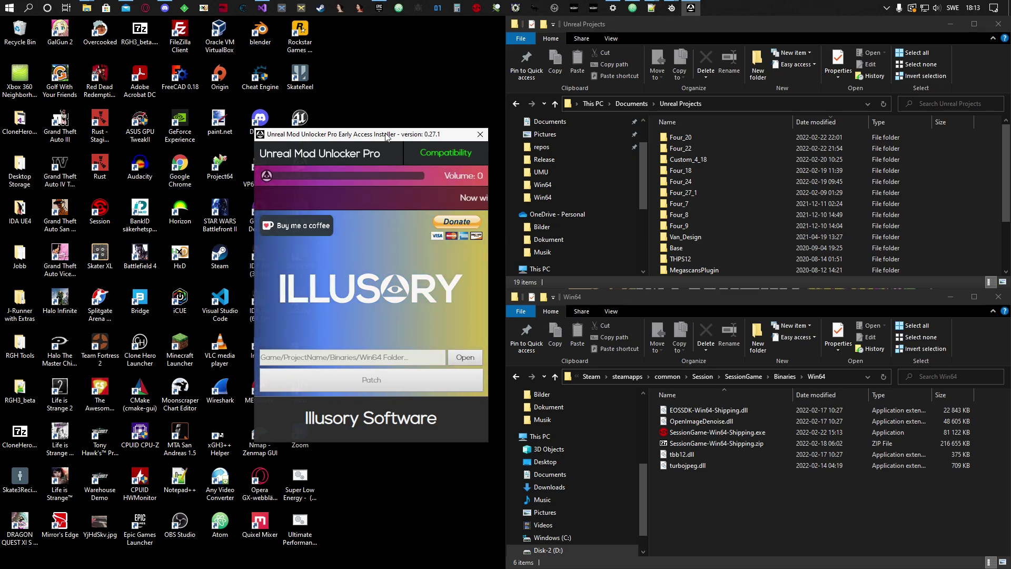
drag(386, 135, 392, 146)
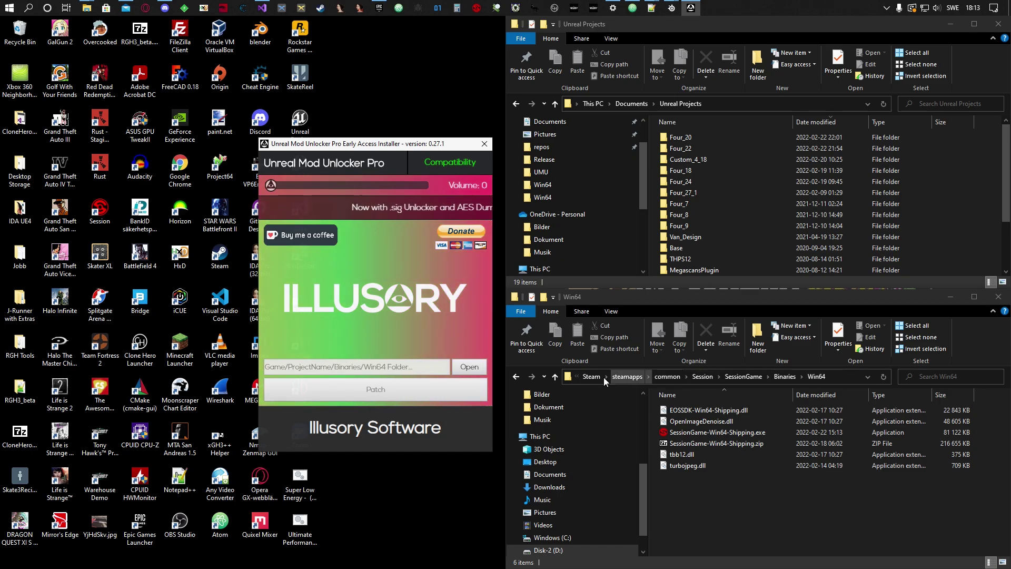
click(710, 377)
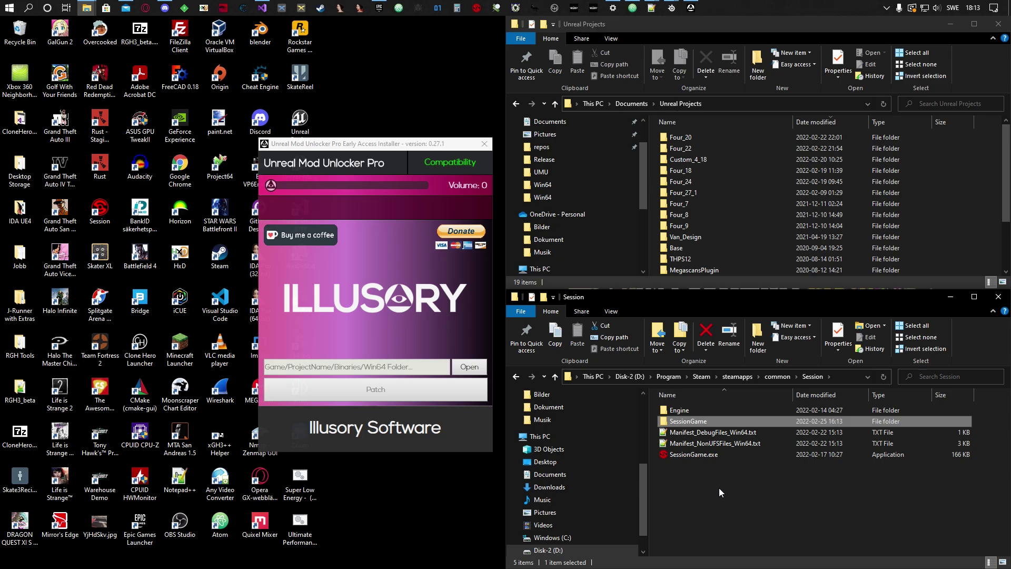
Browse the lower Explorer window into SessionGame\Binaries\Win64 and select its six files
mouse_move(693, 424)
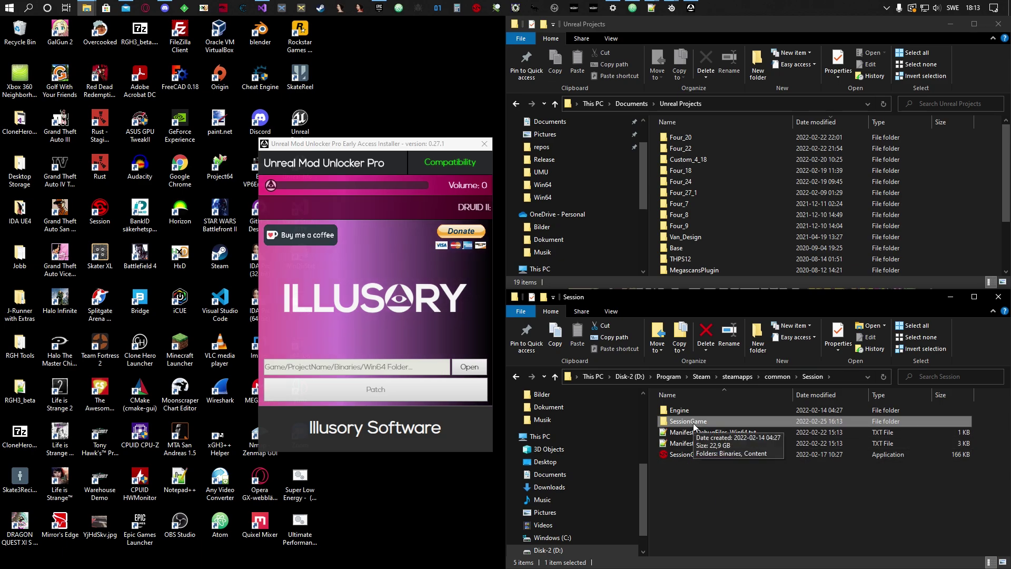
click(714, 516)
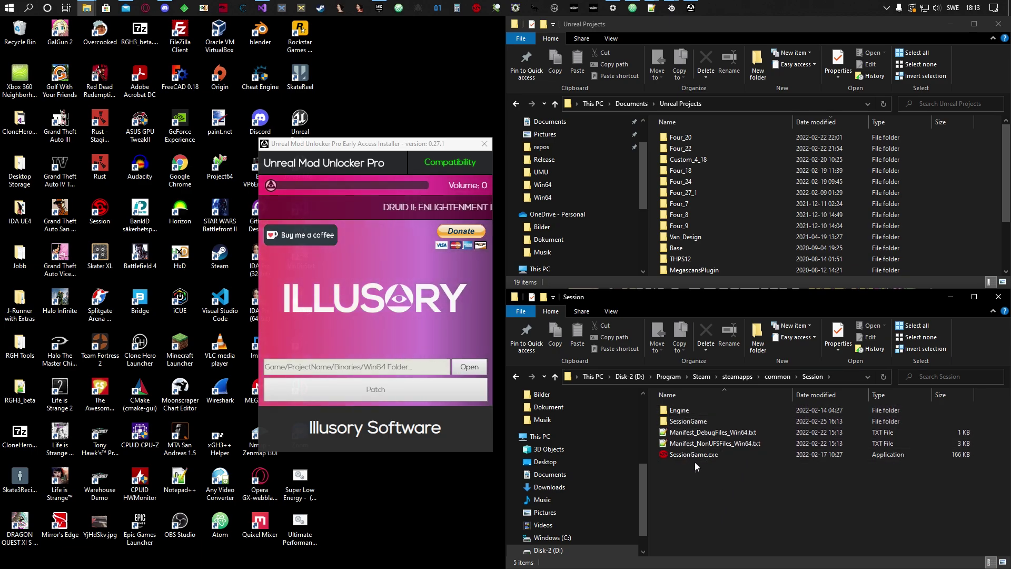
drag(694, 463, 701, 405)
click(710, 502)
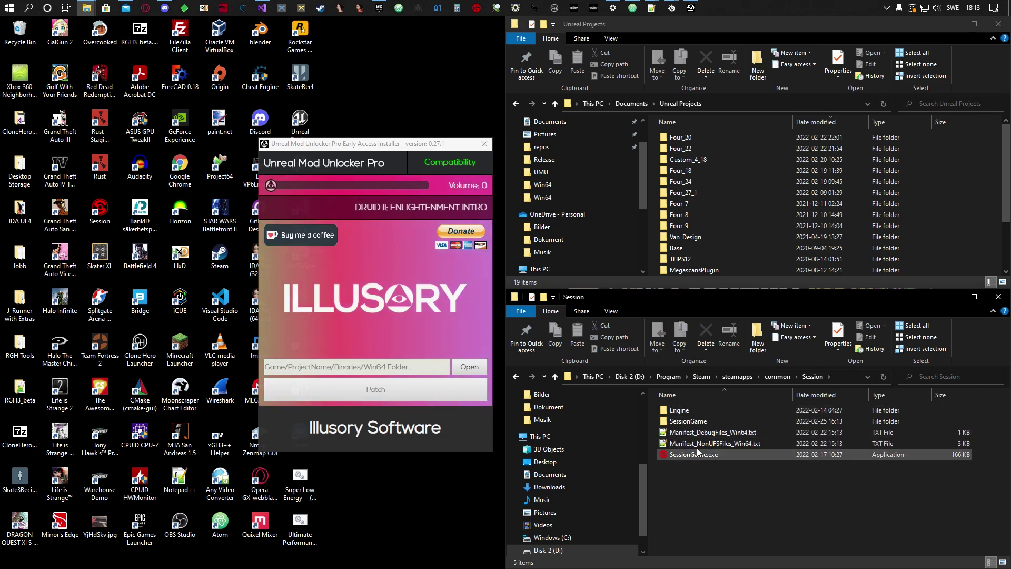
click(690, 422)
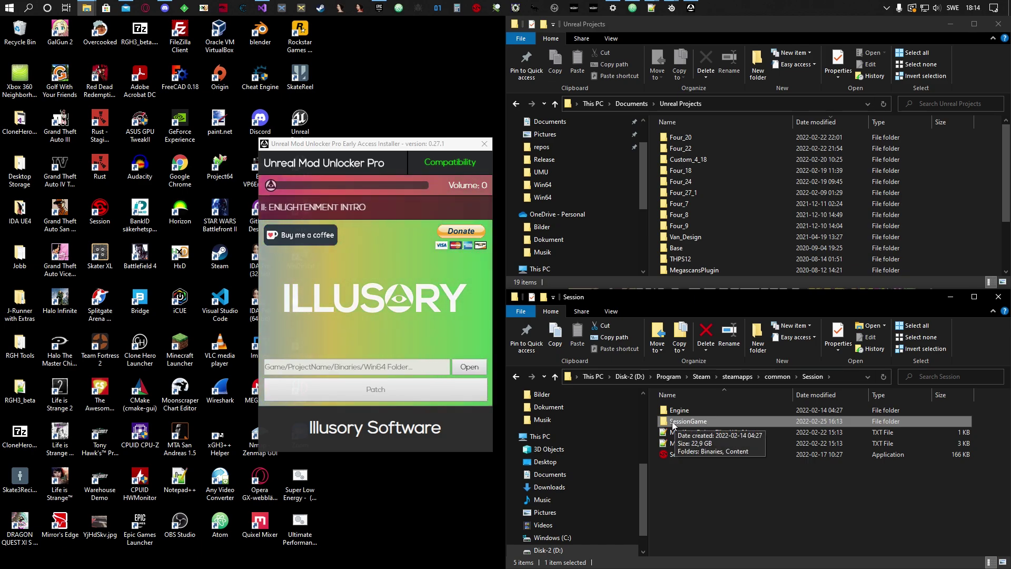
double_click(701, 422)
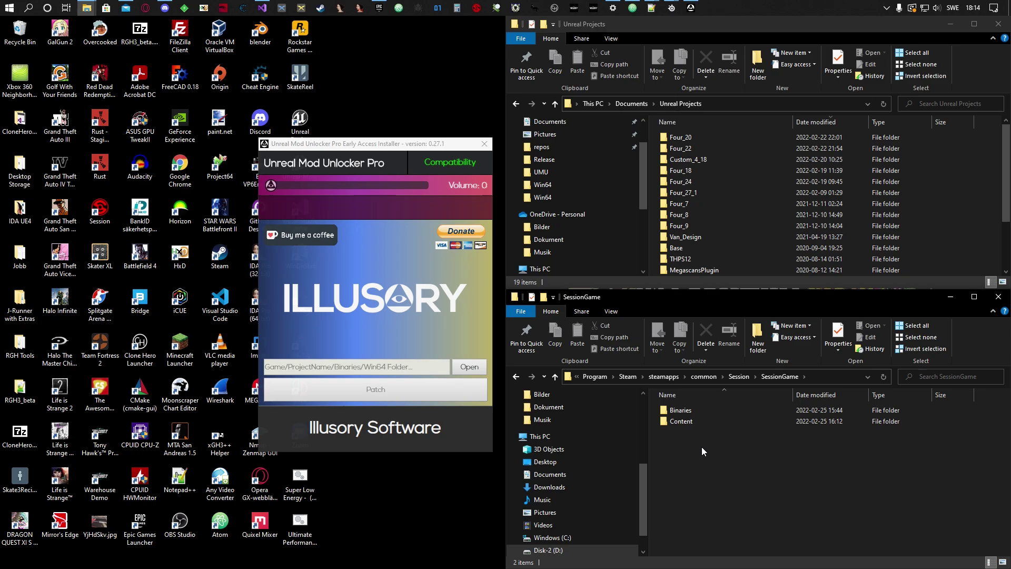
click(685, 412)
double_click(685, 412)
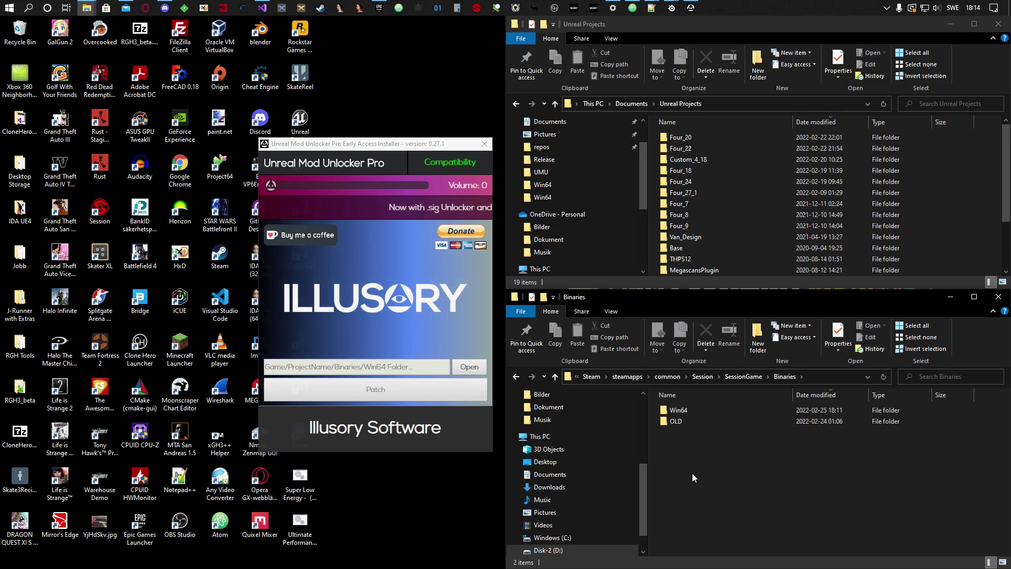
double_click(679, 410)
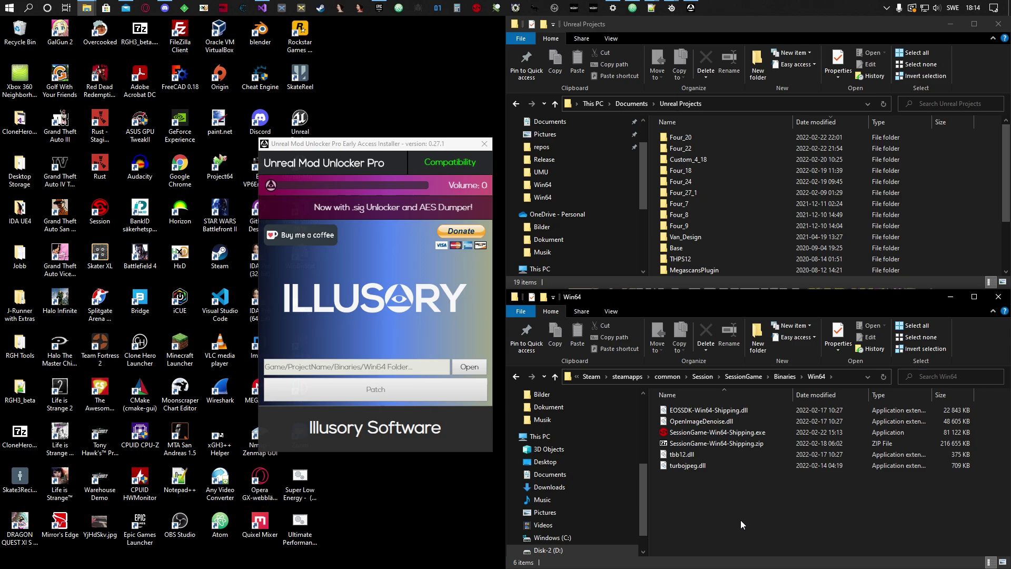
drag(716, 501, 758, 489)
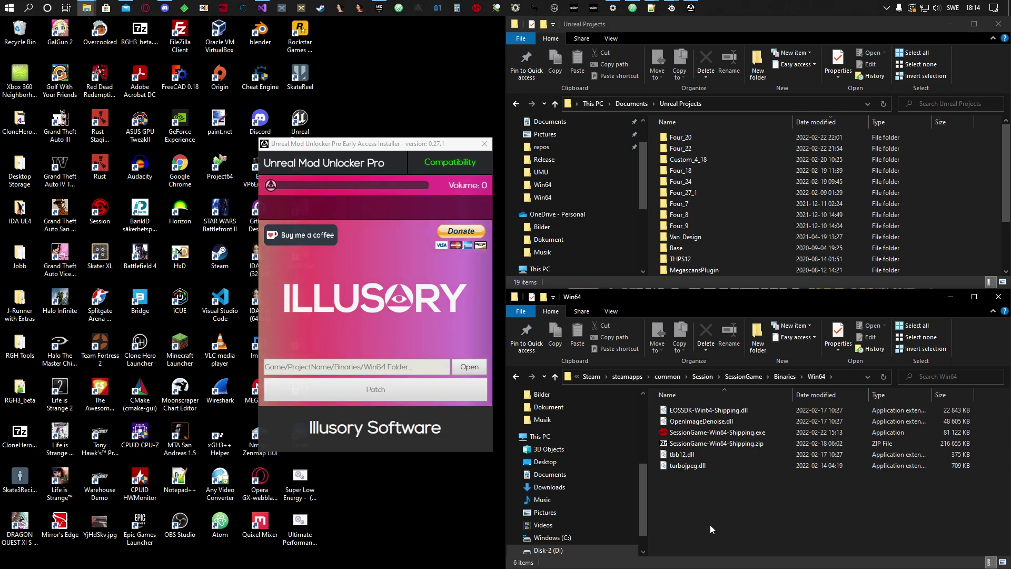
Choose D:\Program\Steam\steamapps\common\Session\SessionGame\Binaries\Win64 as the installer's game location
click(842, 375)
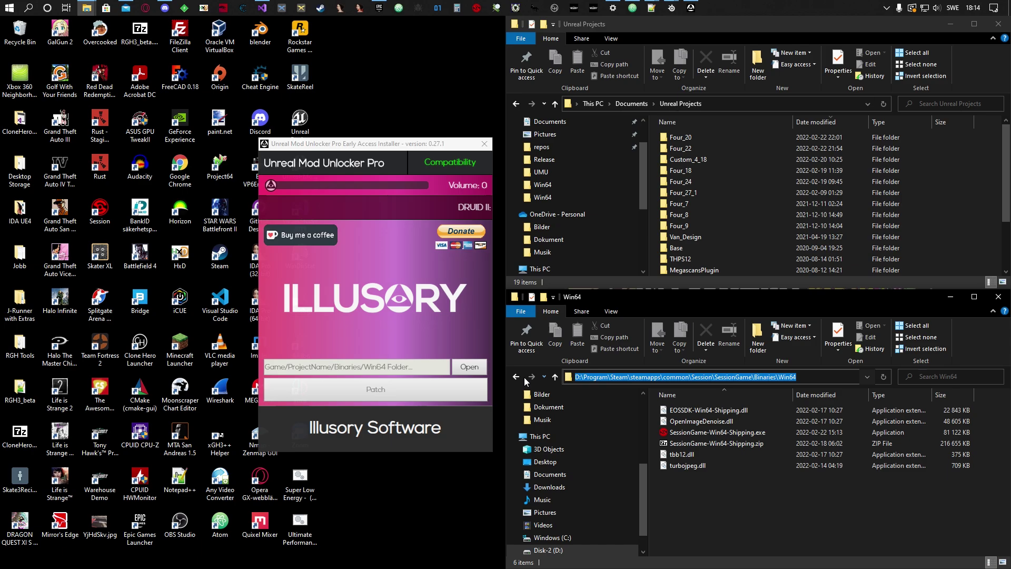
click(795, 527)
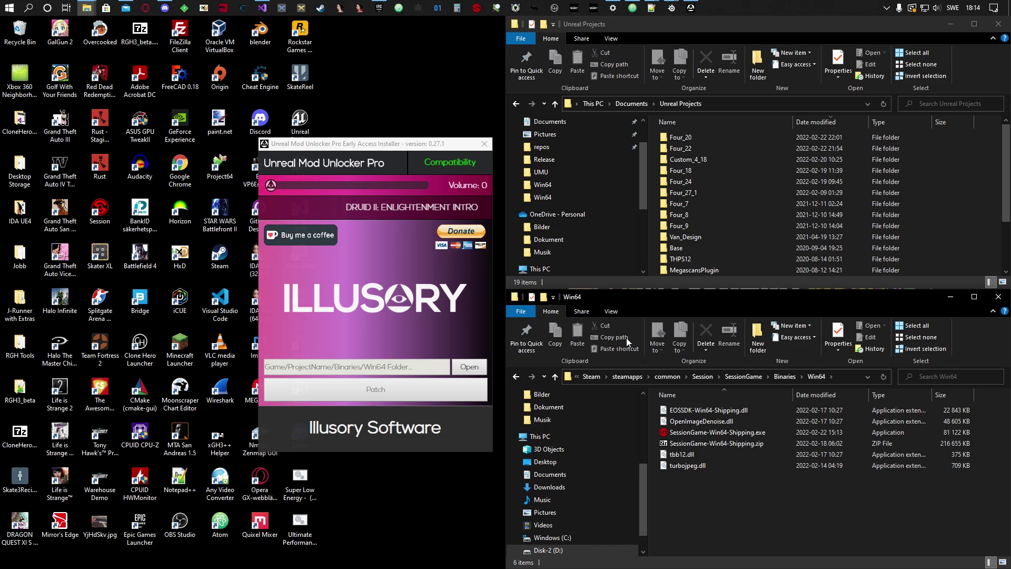
click(391, 364)
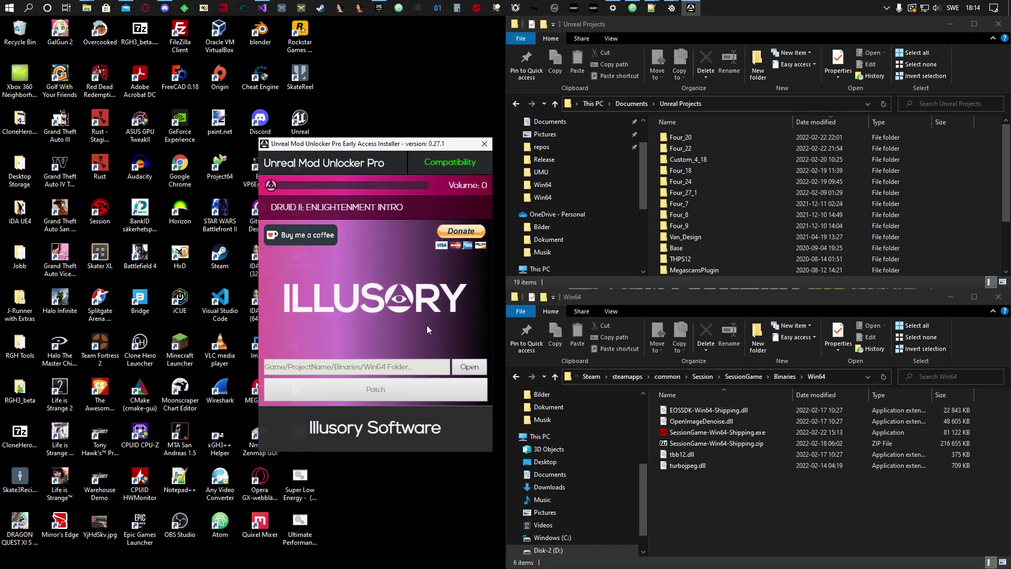
click(469, 367)
click(426, 247)
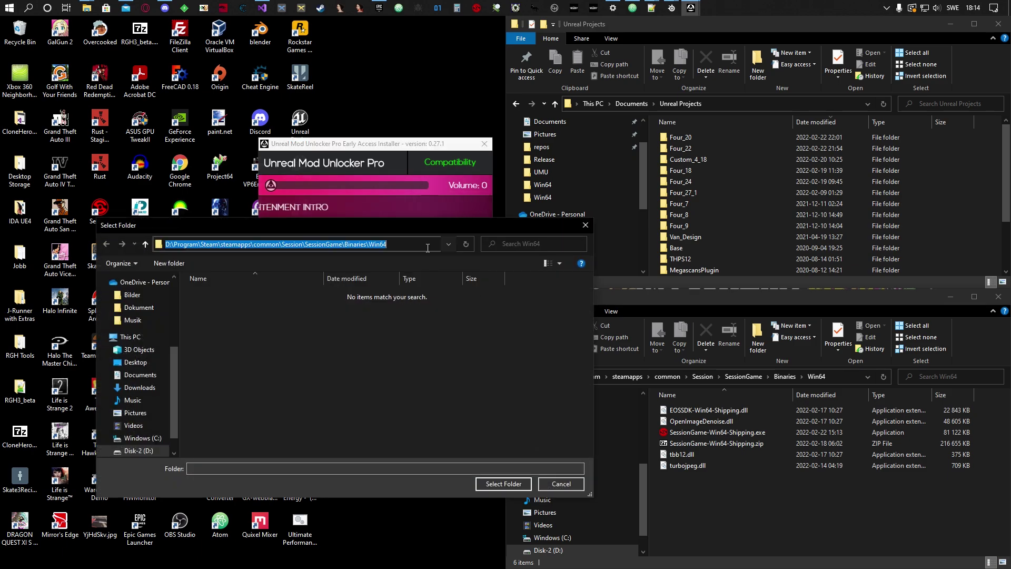
click(428, 248)
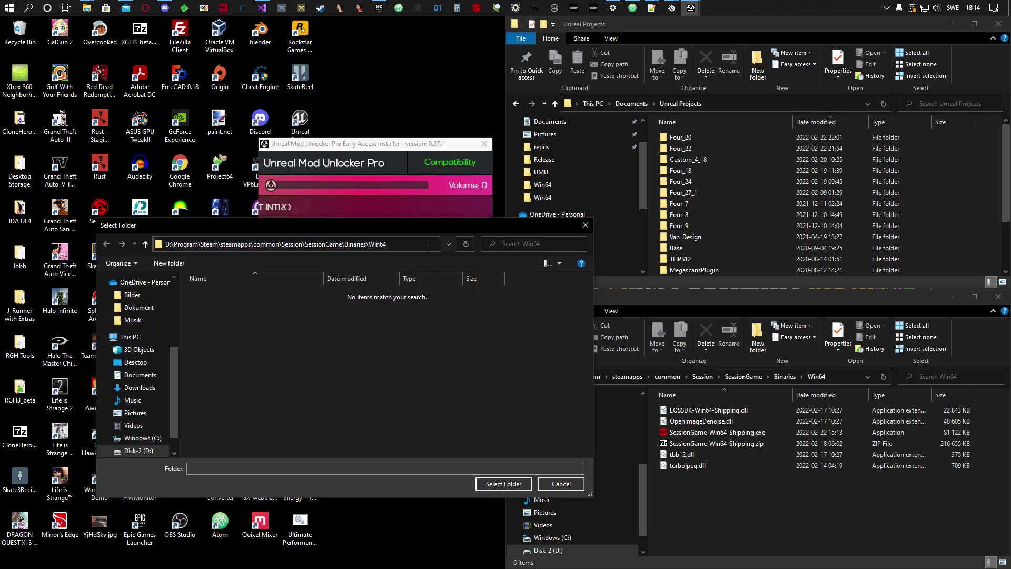
key(Return)
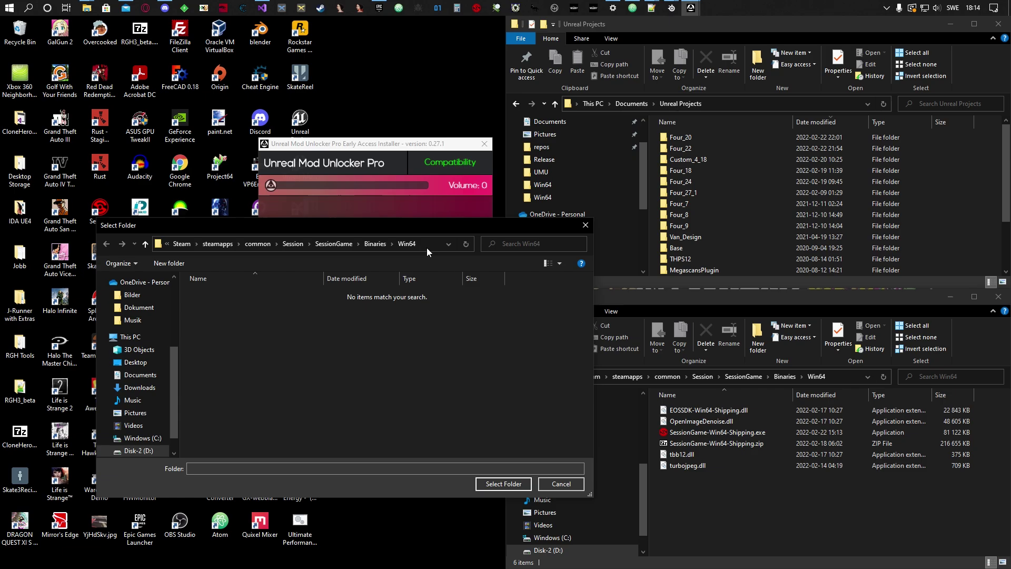
click(501, 484)
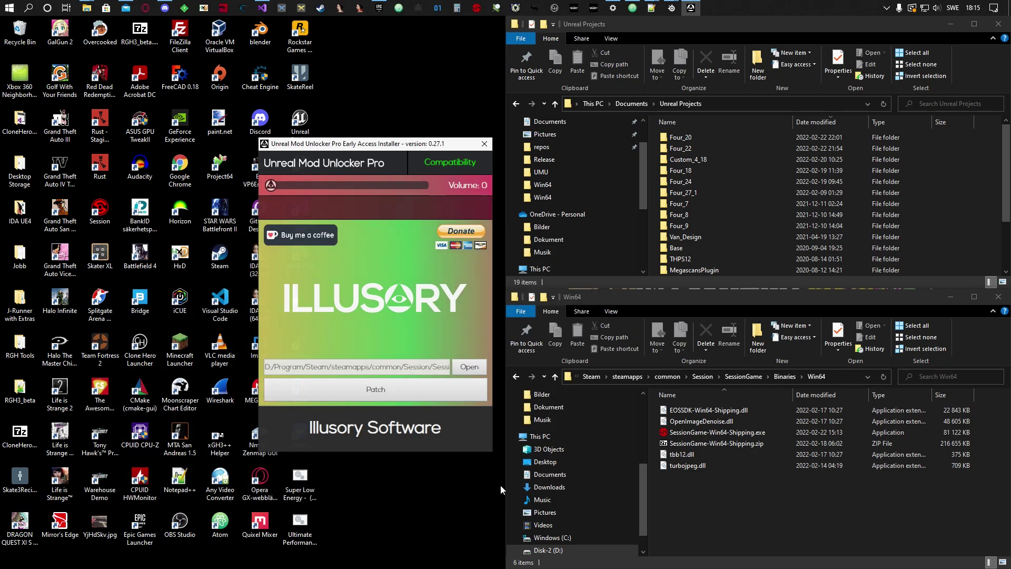
Patch Session, approve the mod unlocker install, and dismiss the 'Game is now patched' message
click(382, 396)
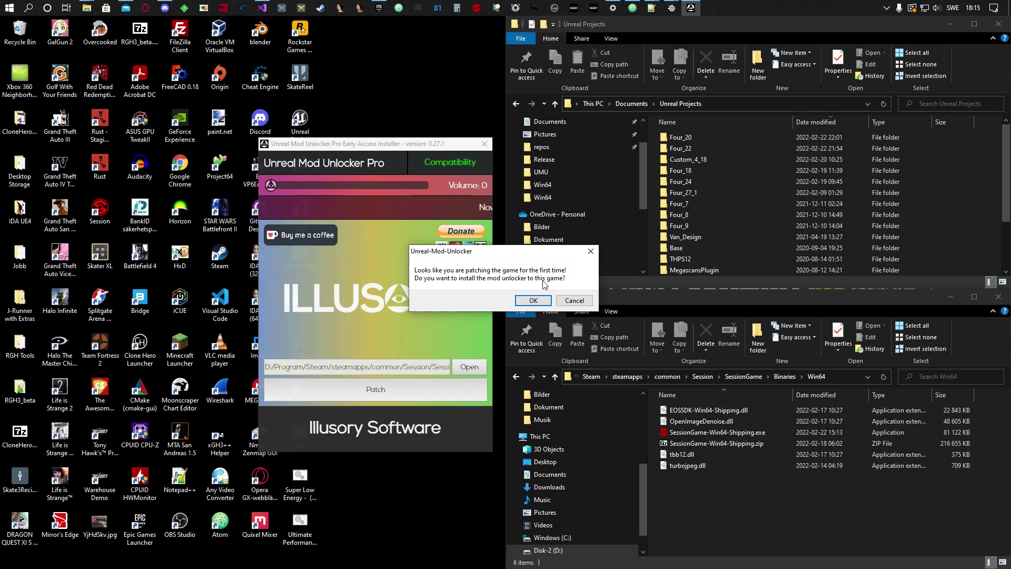
click(534, 300)
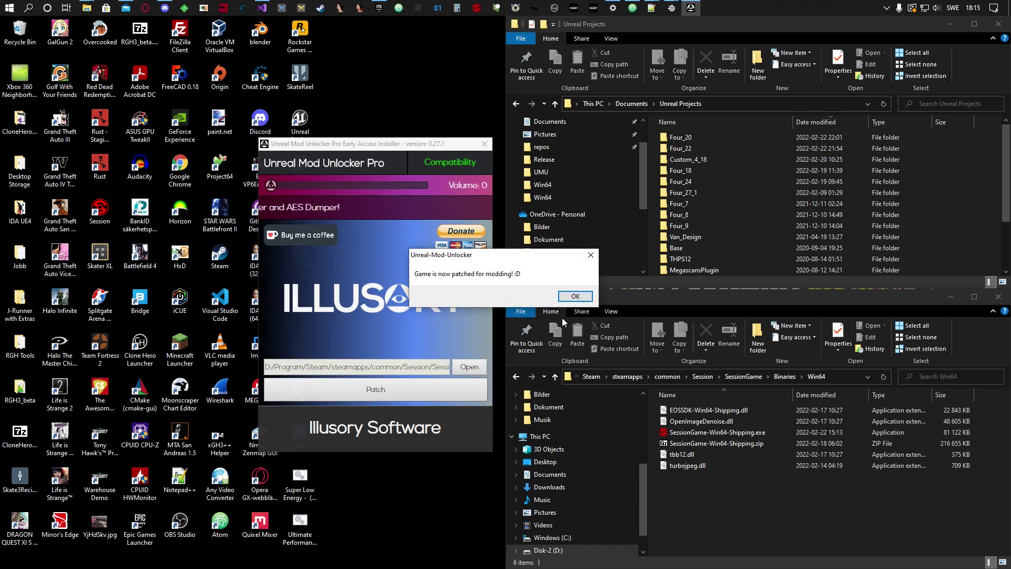
click(574, 297)
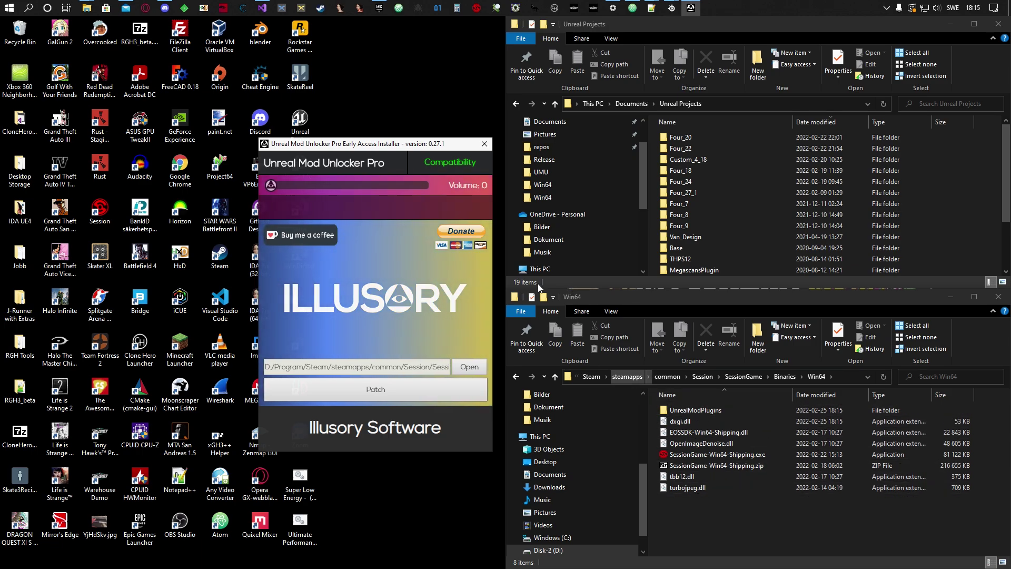
Close the installer and check the new UnrealModPlugins folder in the Win64 window
click(484, 144)
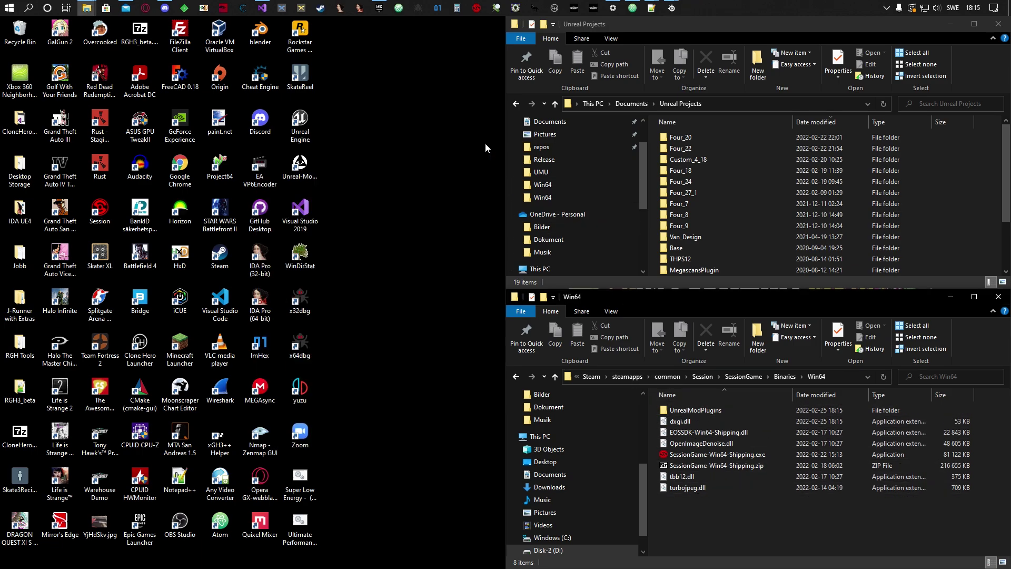
click(366, 165)
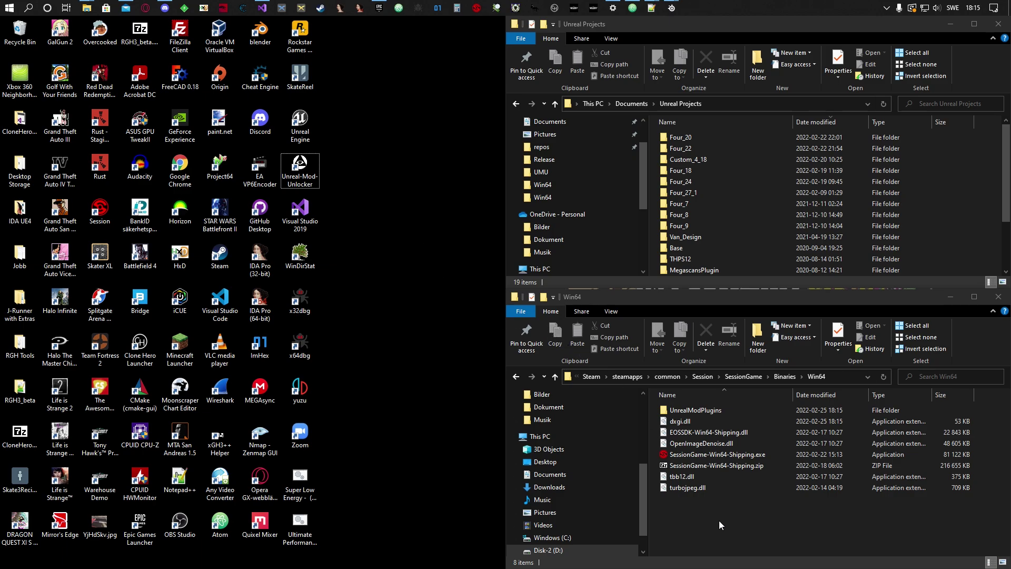
click(659, 413)
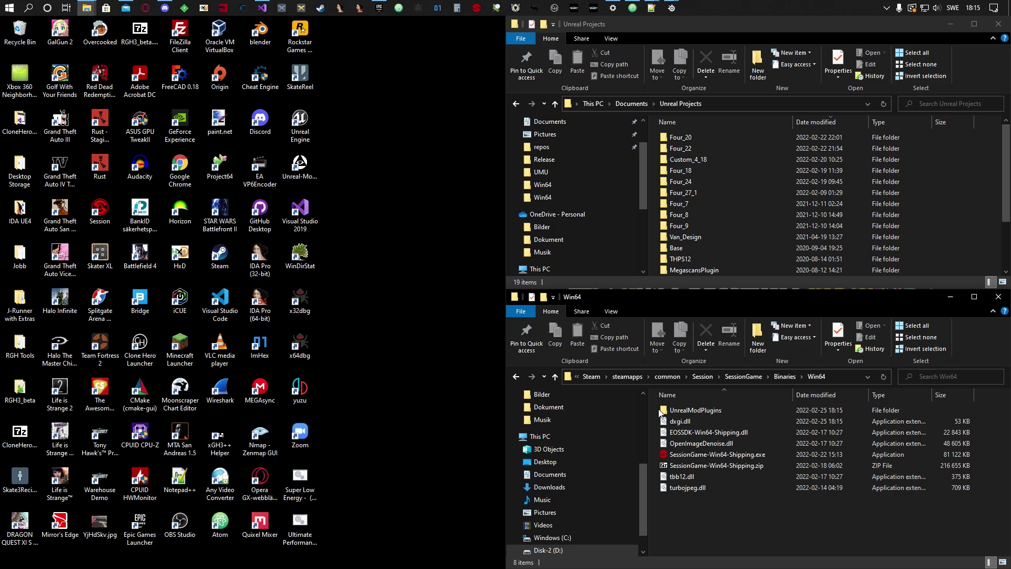
click(660, 412)
click(728, 546)
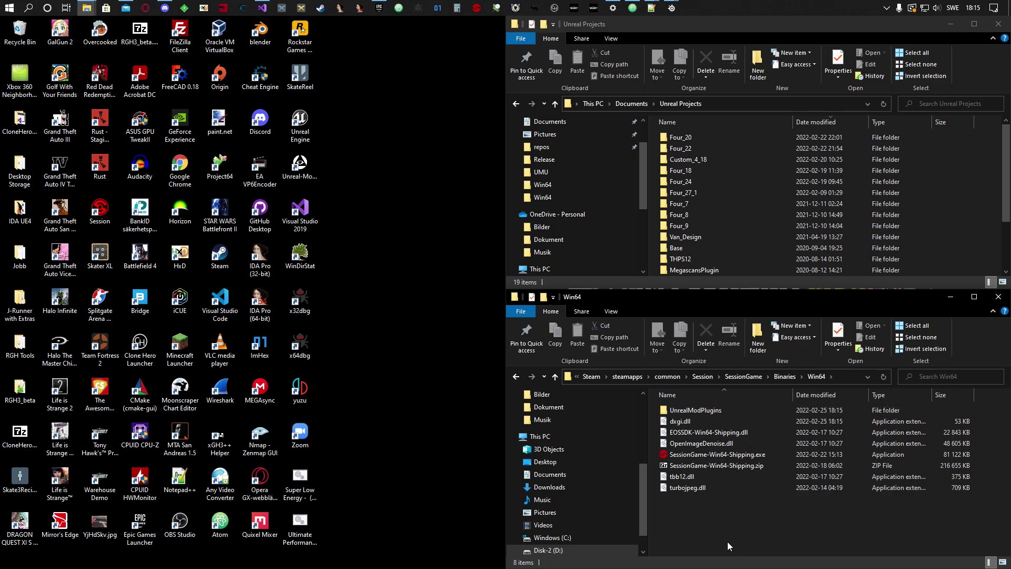
Run SessionGame-Win64-Shipping.exe and acknowledge the mod unlocker's missing-settings notice
double_click(697, 454)
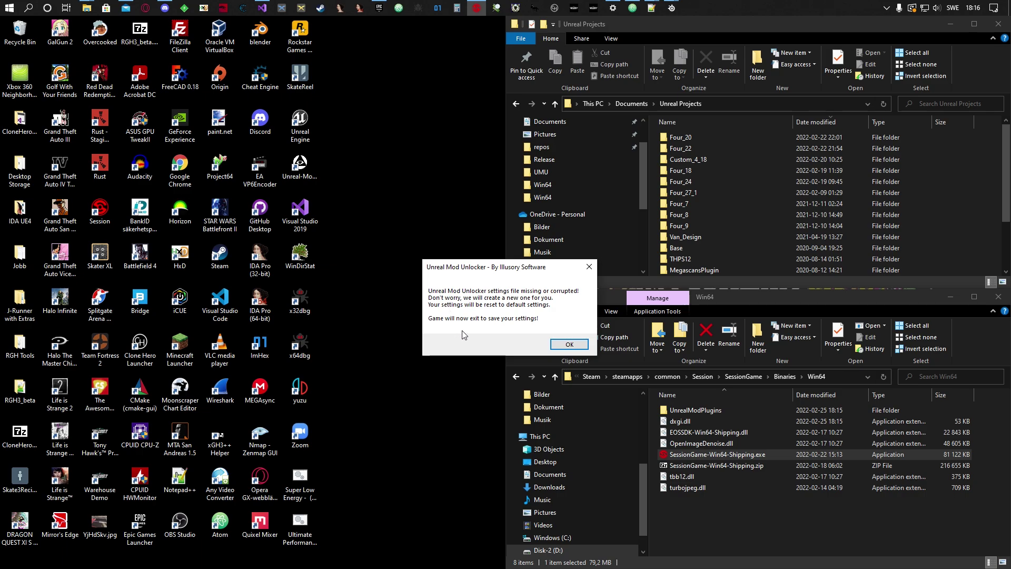
click(578, 349)
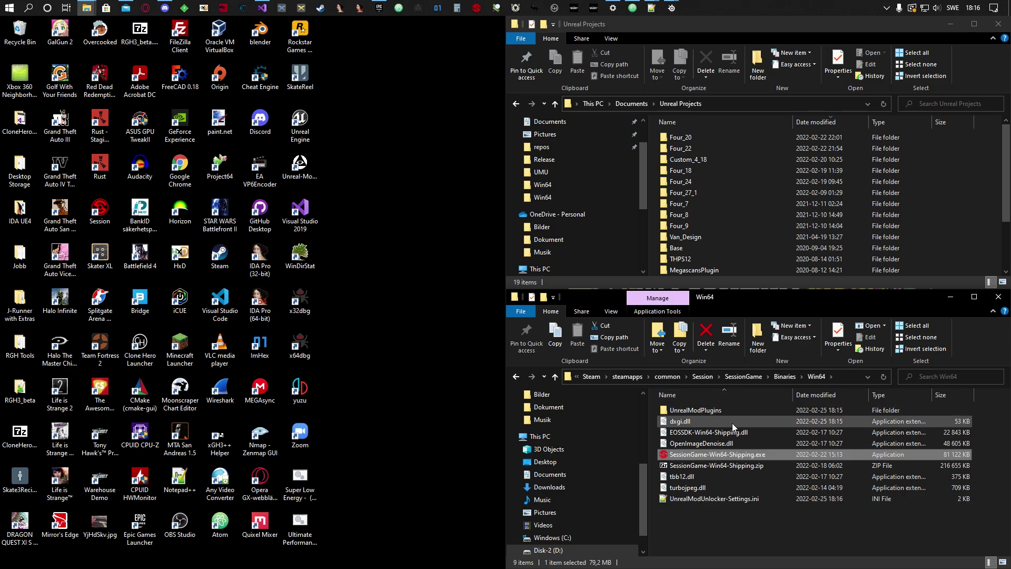
Check the new UnrealModUnlocker-Settings.ini, then relaunch SessionGame-Win64-Shipping.exe
click(707, 498)
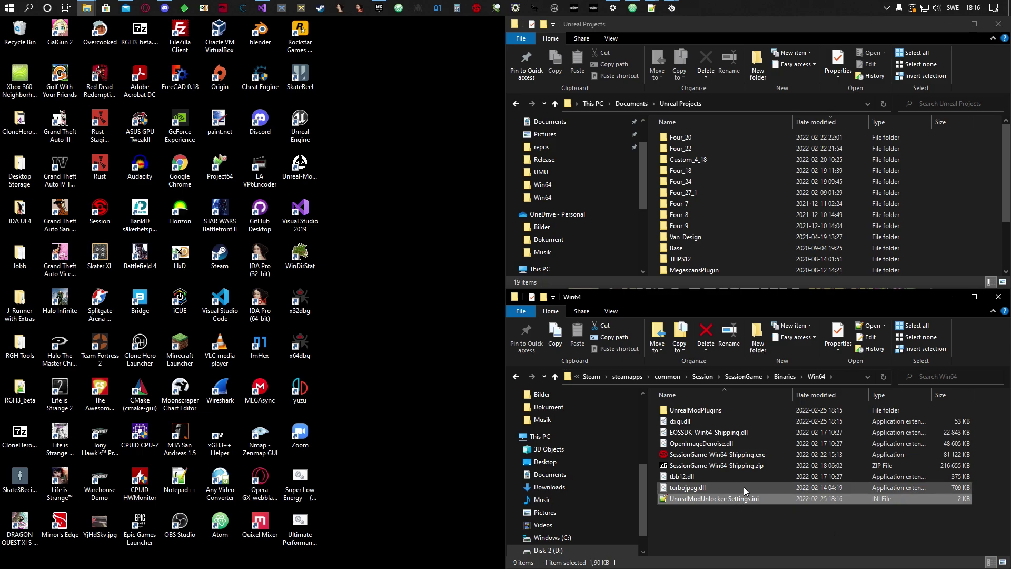
click(728, 520)
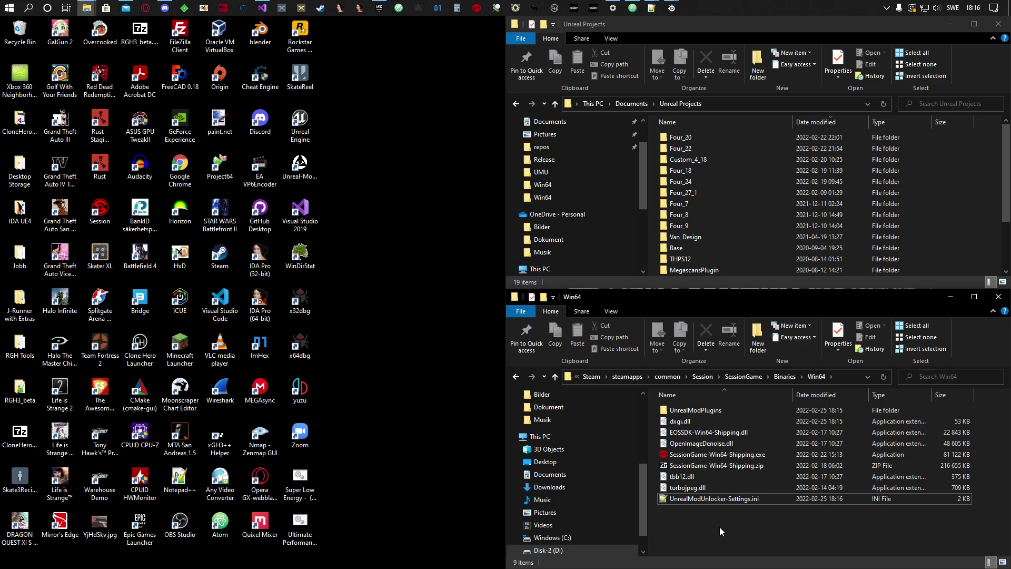
double_click(700, 454)
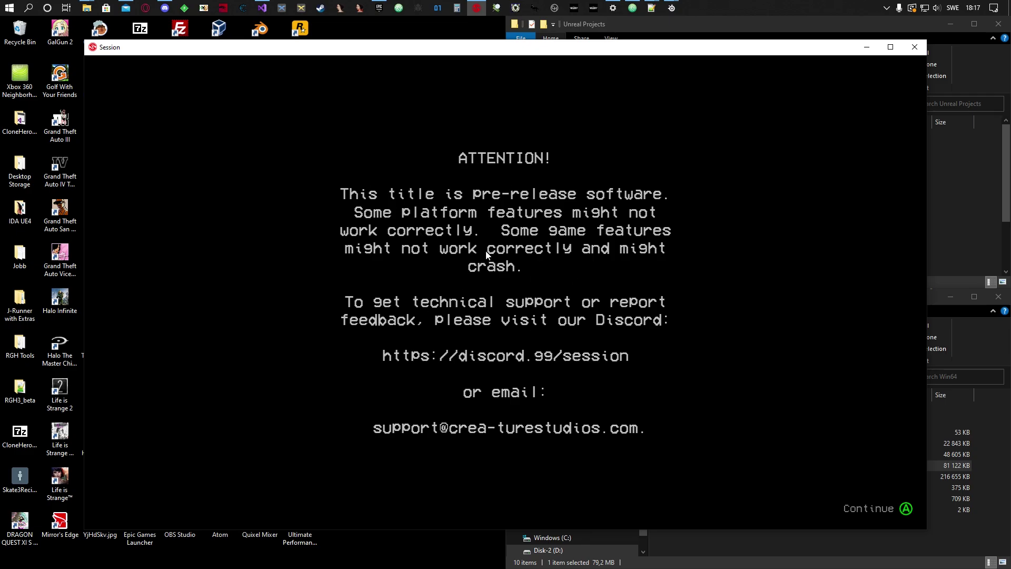
Continue past the ATTENTION notice to the title screen, then close the Session window
click(460, 250)
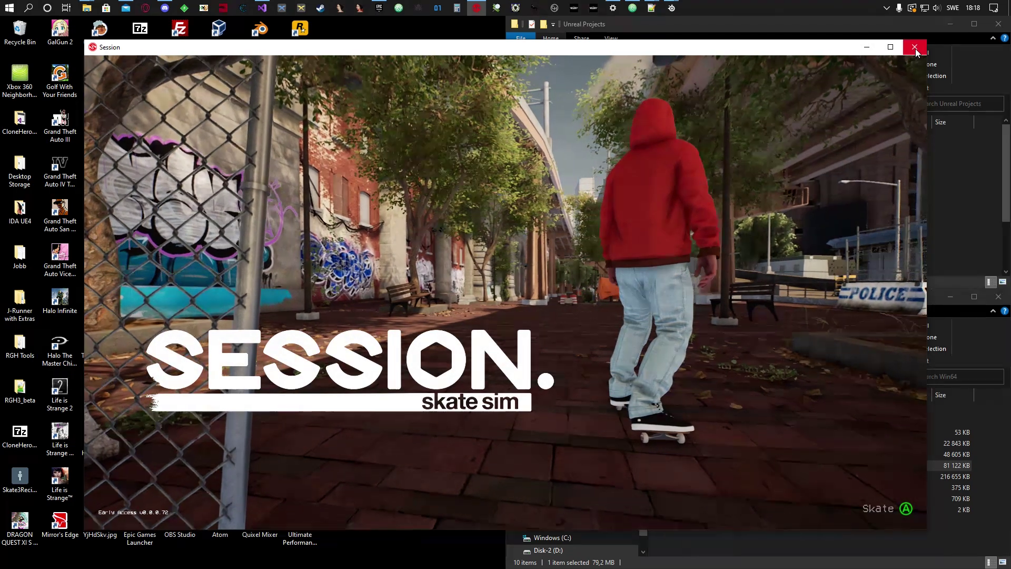
click(916, 49)
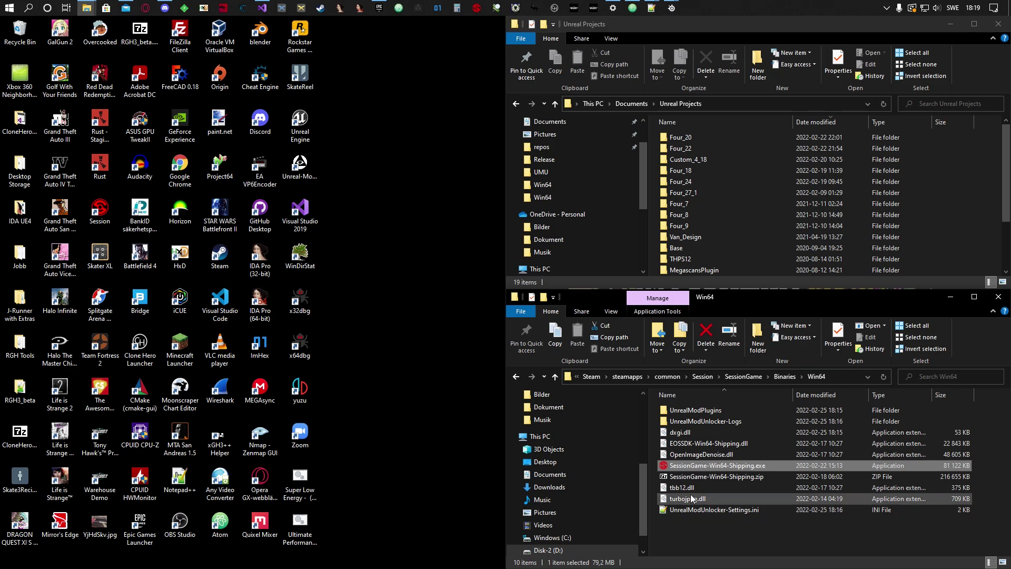
Read the executable's File version, 4.27.1.0, on its Properties Details tab, then close it
right_click(684, 466)
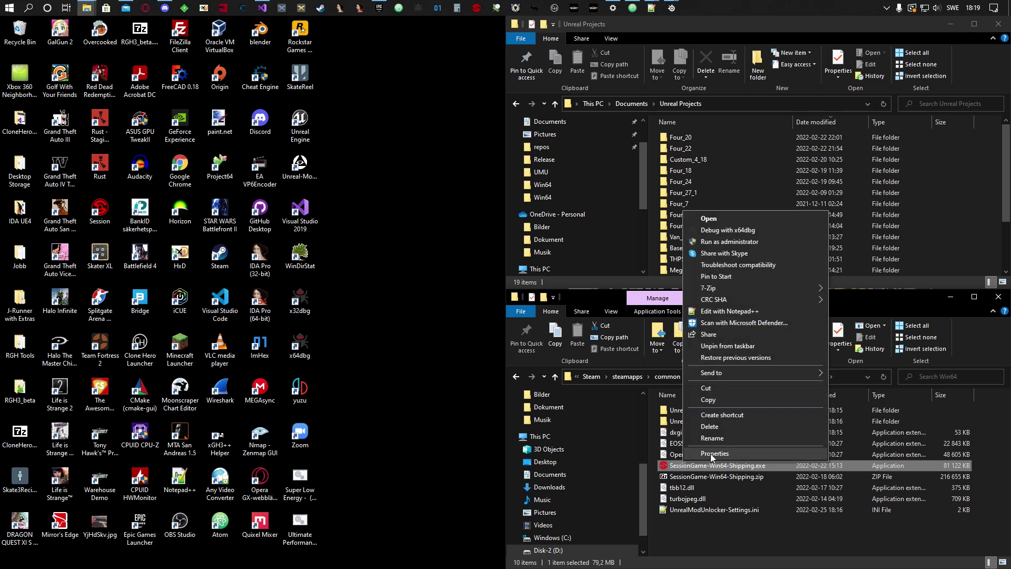
click(712, 453)
drag(759, 302, 529, 243)
click(559, 252)
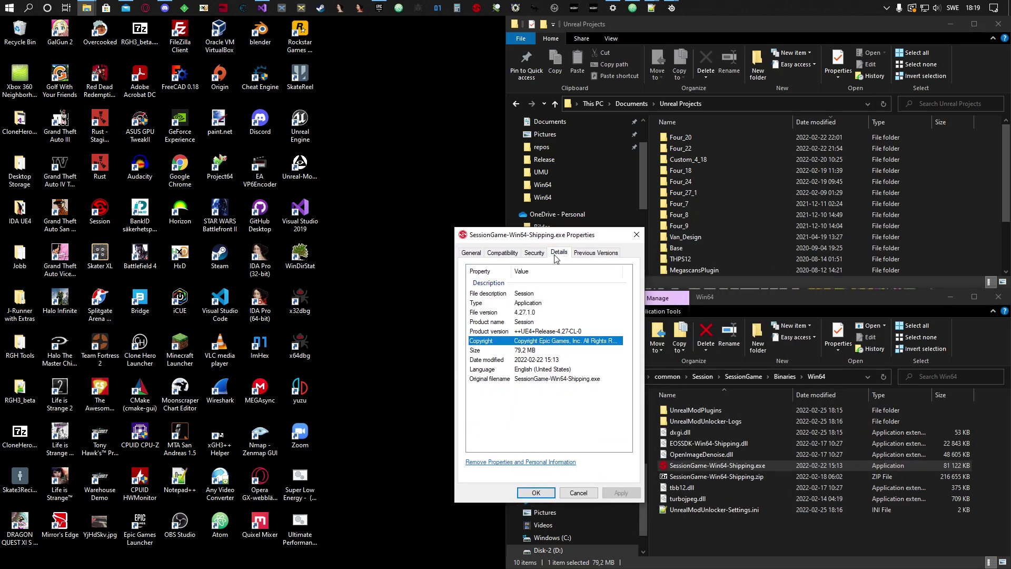
click(481, 313)
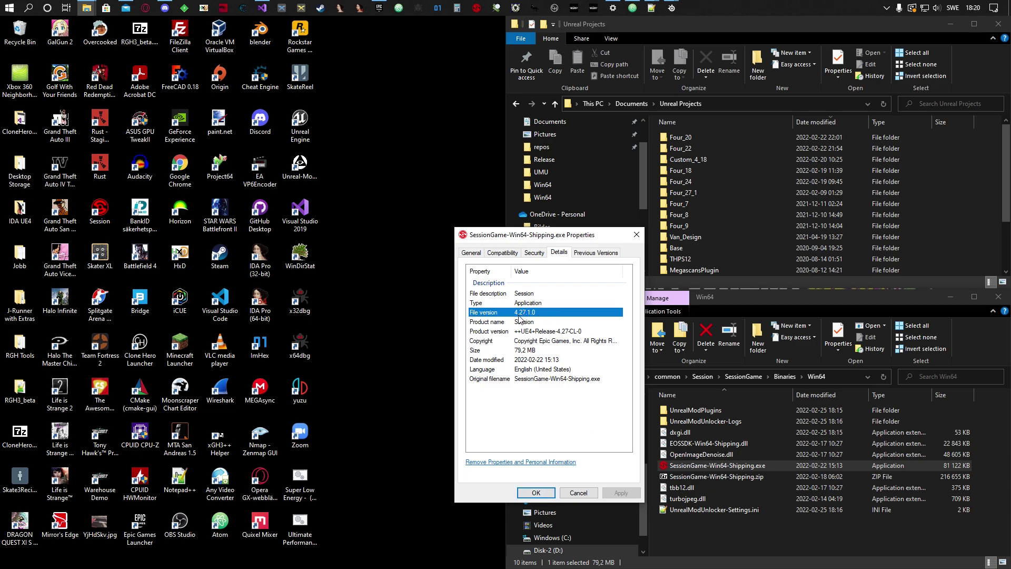
click(535, 494)
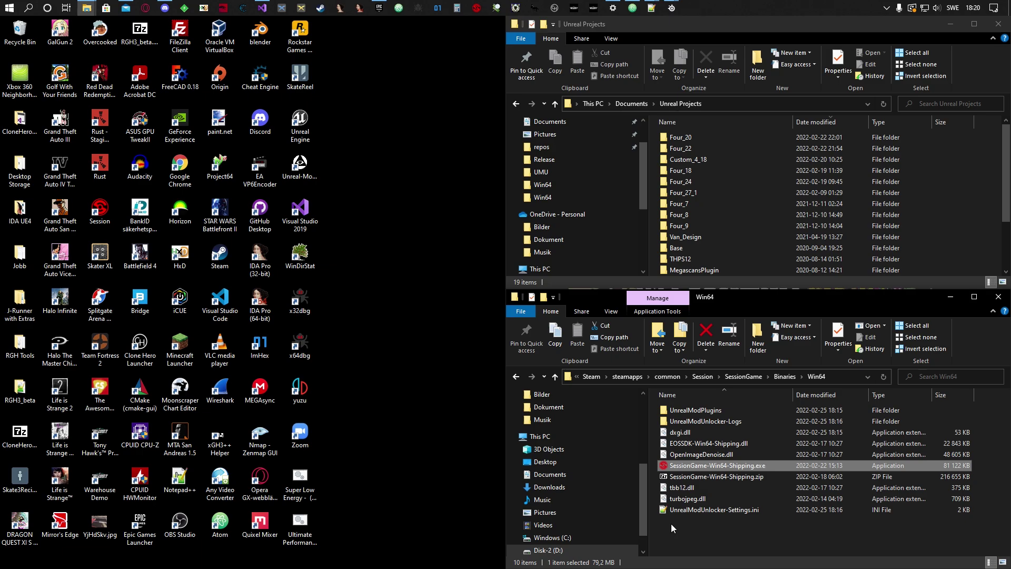
Open UnrealModUnlocker-Settings.ini and review its basic, Pro and Early Access settings sections
double_click(736, 509)
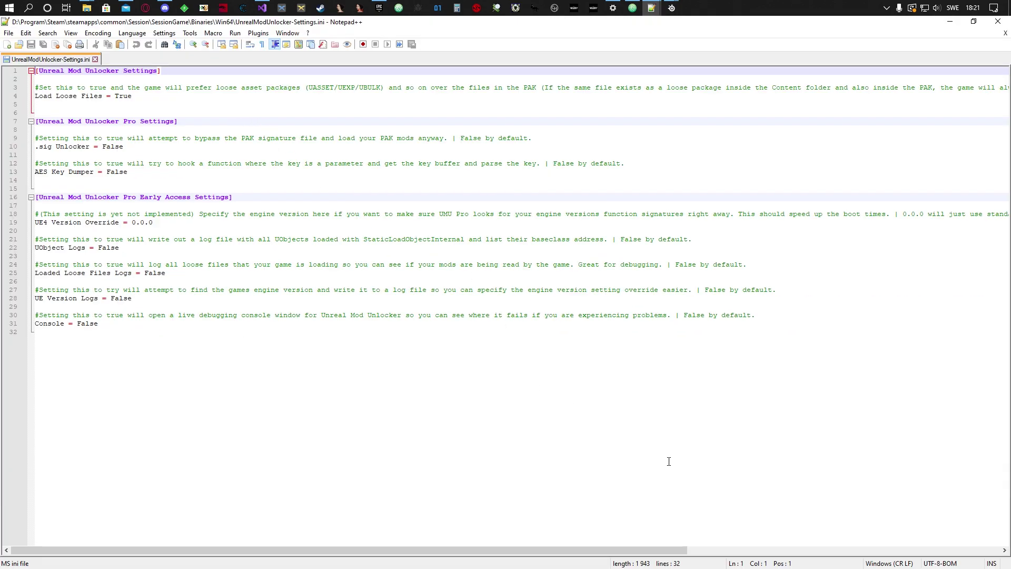
drag(72, 106, 31, 71)
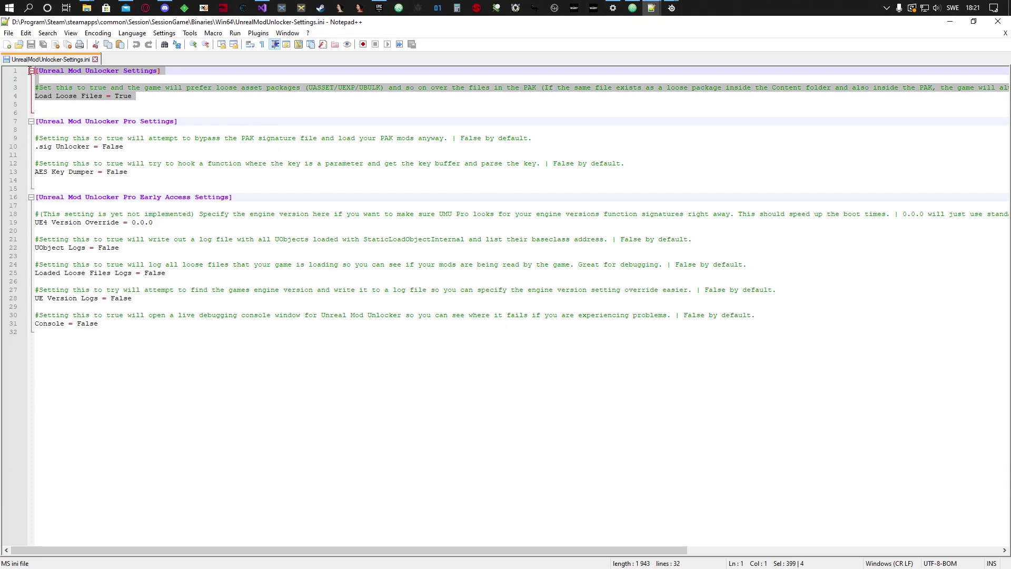
drag(72, 104, 20, 75)
click(73, 106)
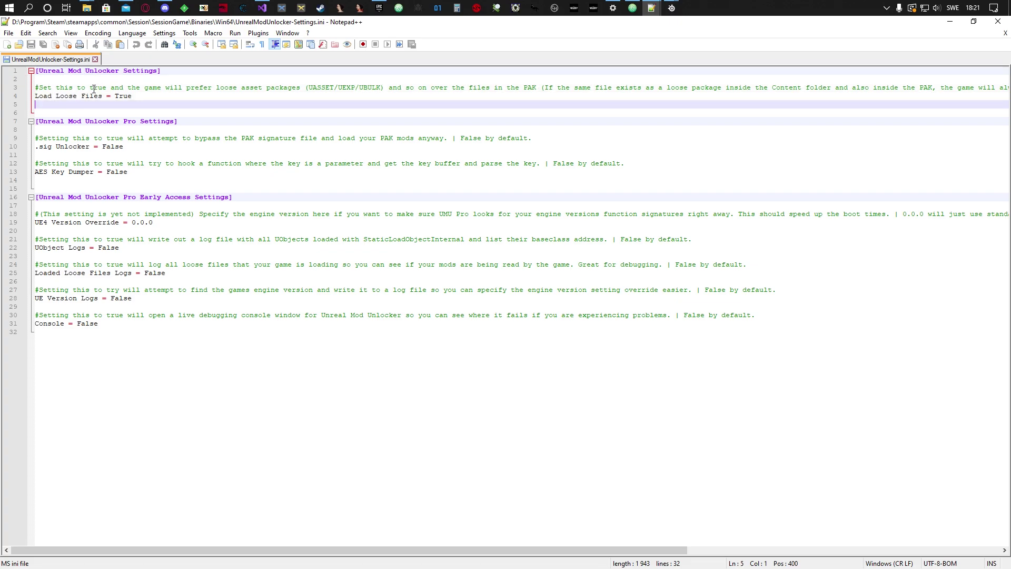
drag(76, 179, 32, 121)
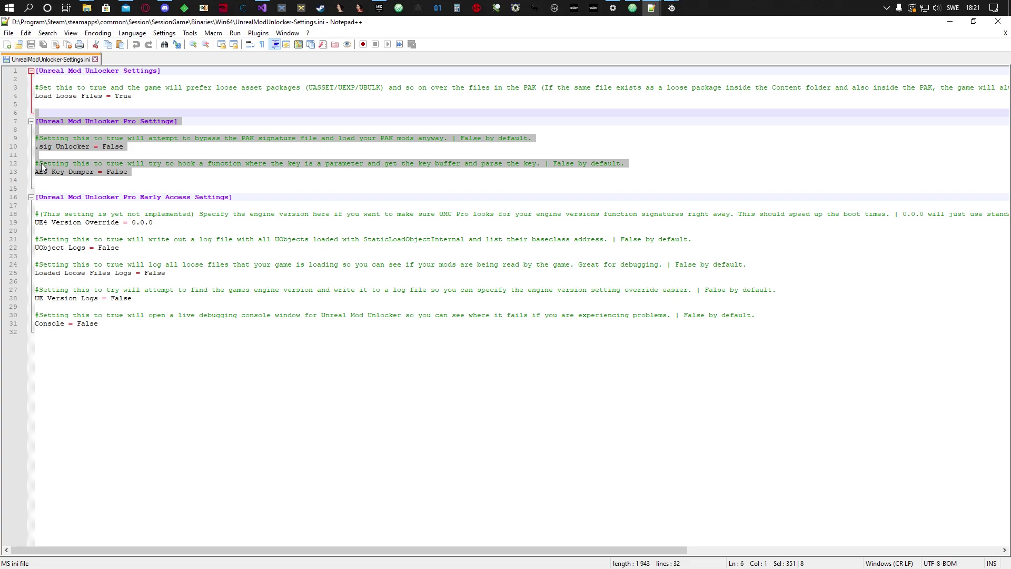
click(112, 376)
drag(94, 367, 8, 196)
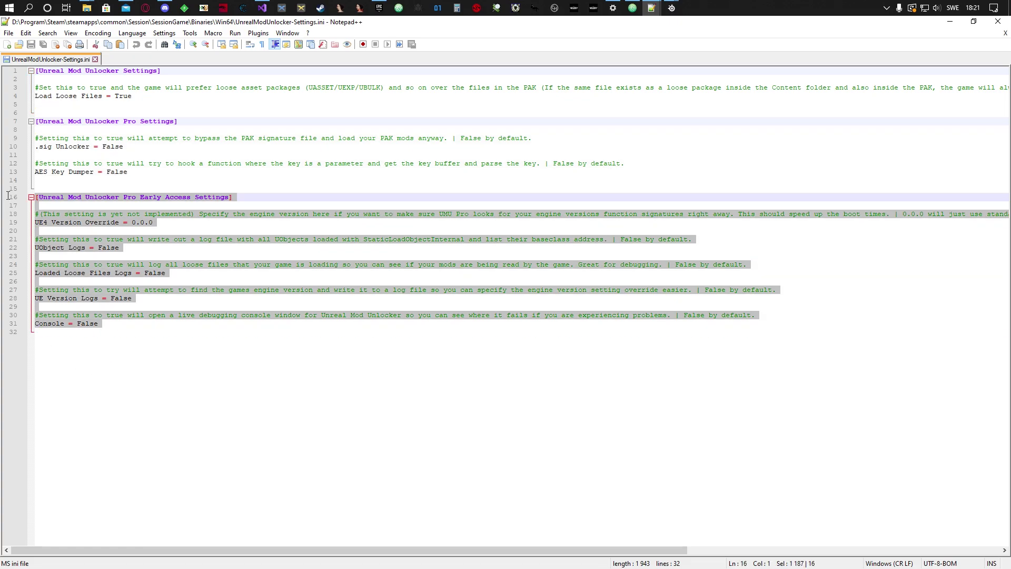
click(147, 354)
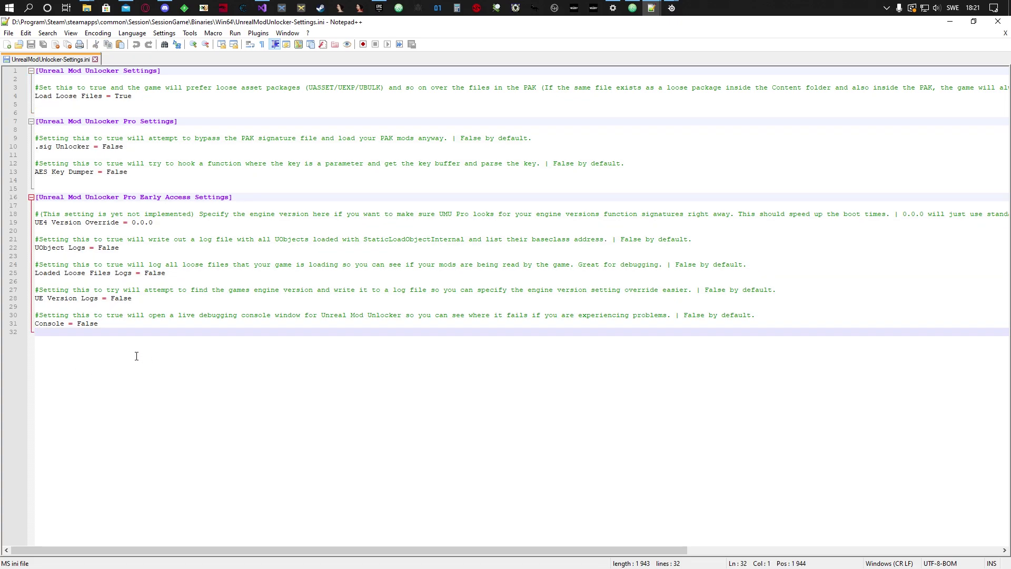
drag(119, 361, 25, 209)
click(166, 371)
Change UE Version Logs on line 28 from False to True and close the file, keeping the change
click(120, 299)
double_click(119, 300)
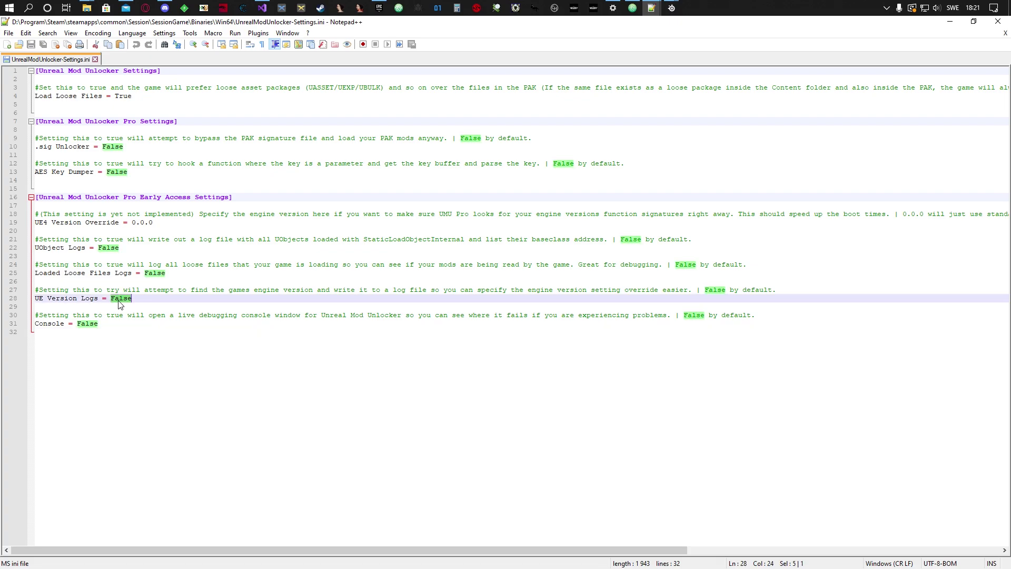
text(True)
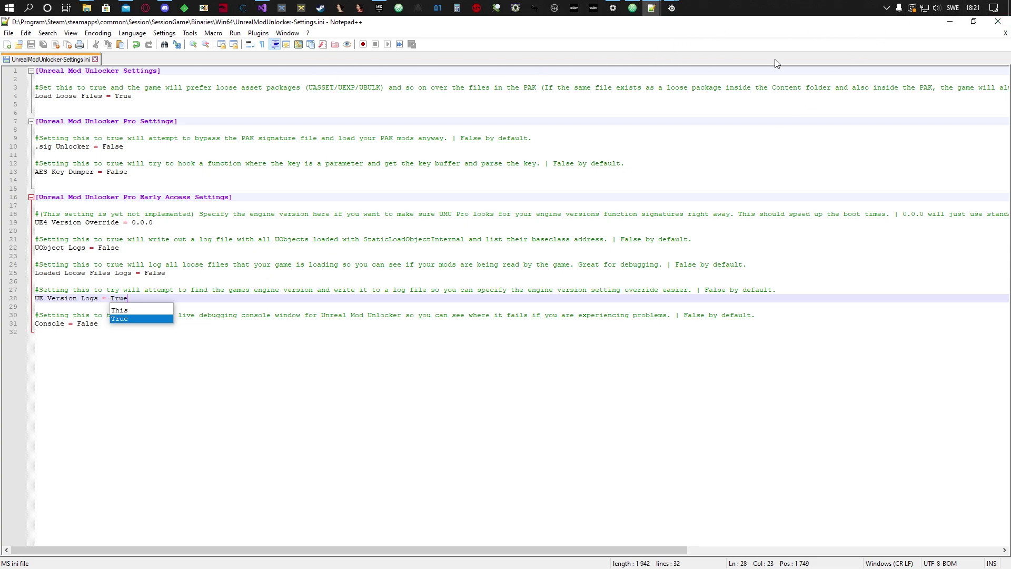
click(998, 21)
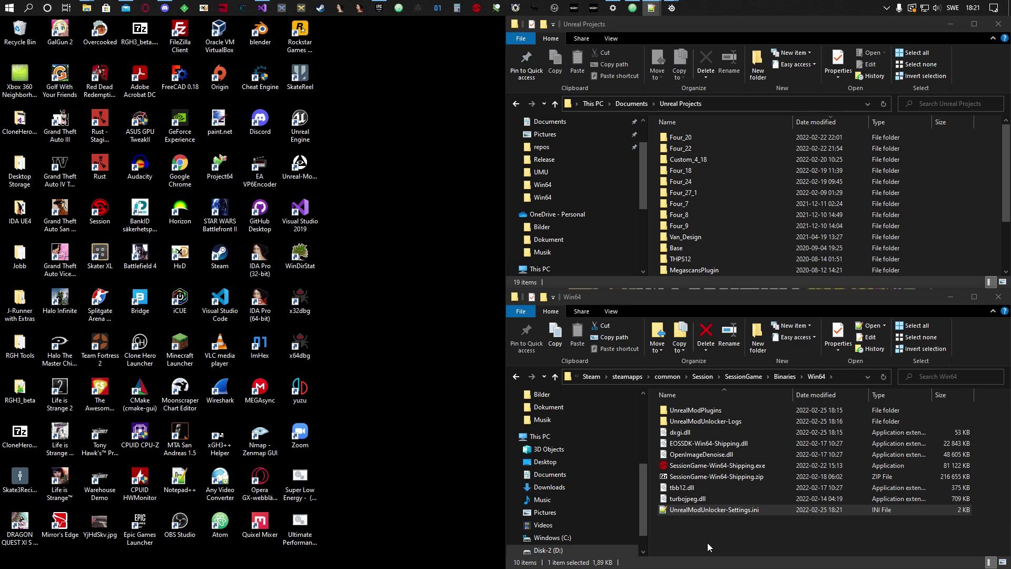
Run the SessionGame shipping executable briefly, then open the UnrealModUnlocker-Logs folder
double_click(692, 466)
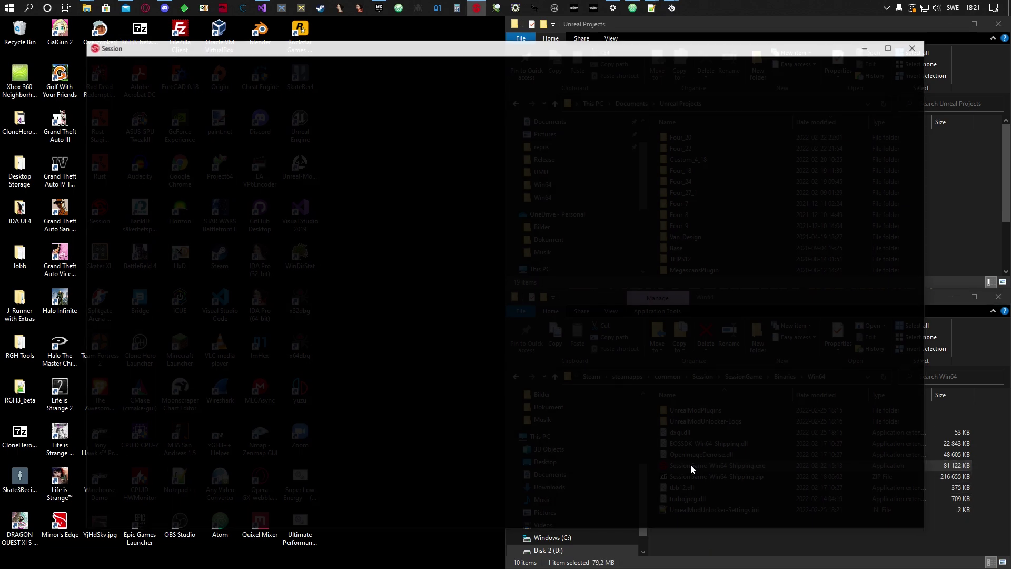
click(920, 48)
click(719, 420)
double_click(721, 422)
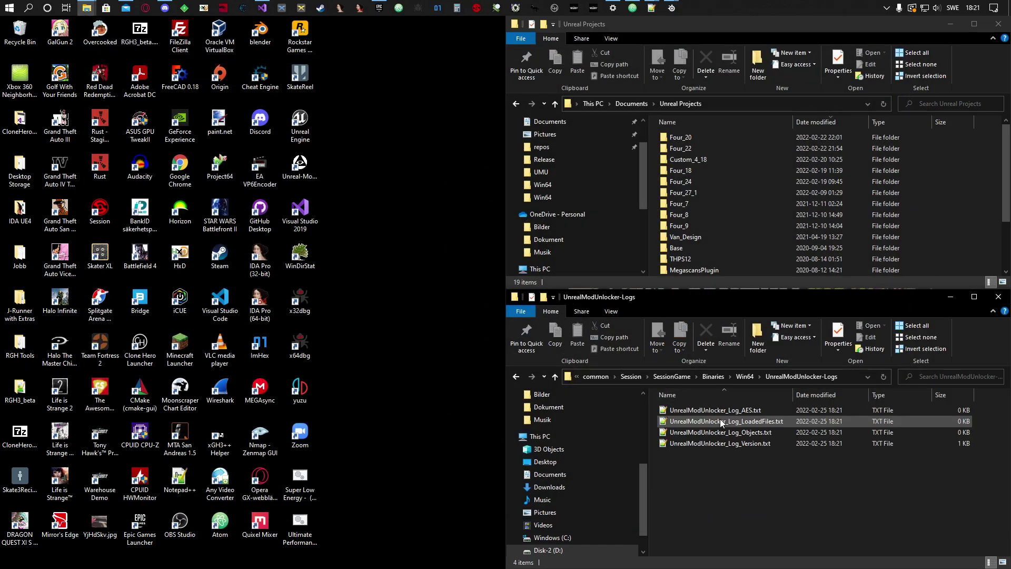
Open UnrealModUnlocker_Log_Version.txt in Notepad++ and bring its window into view
click(750, 446)
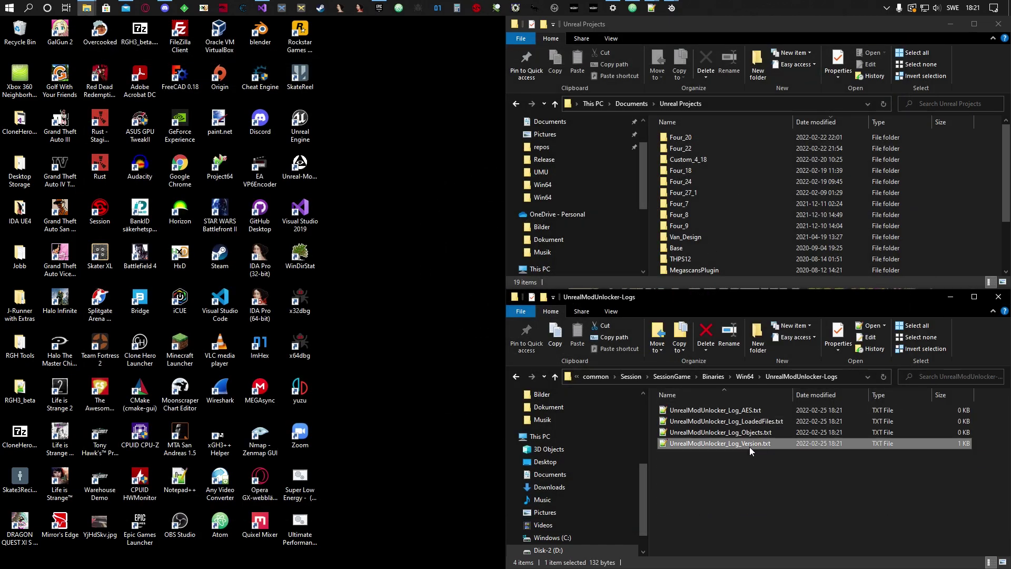
double_click(748, 444)
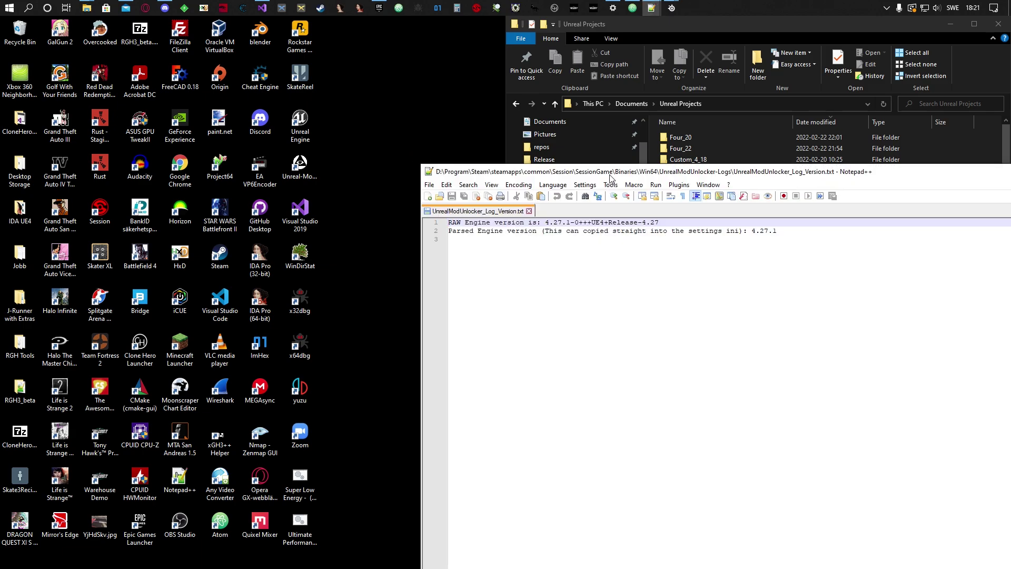
drag(413, 158, 0, 100)
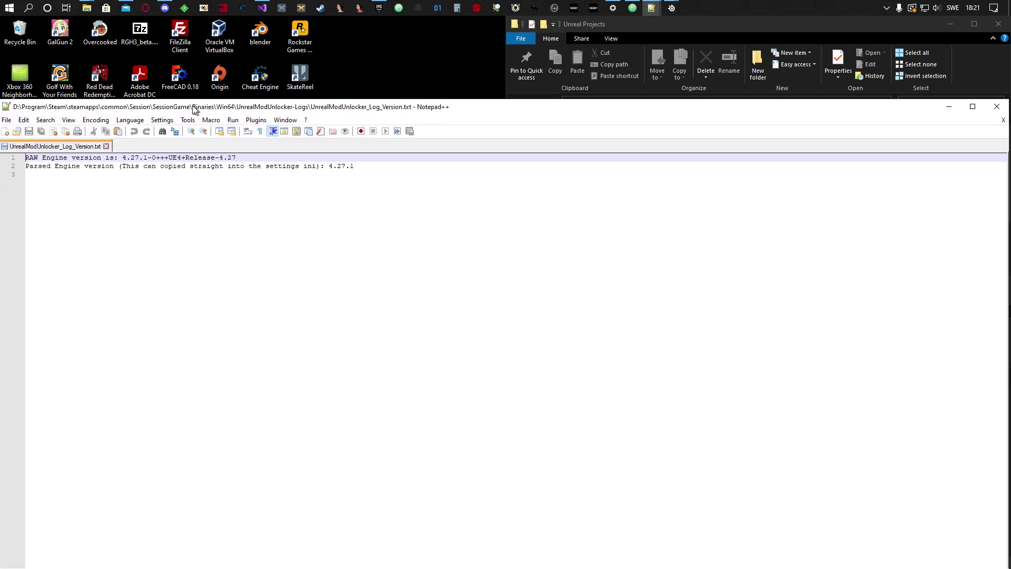
Maximize the version log and highlight the raw engine string and parsed version 4.27.1
drag(195, 109, 182, 93)
double_click(183, 92)
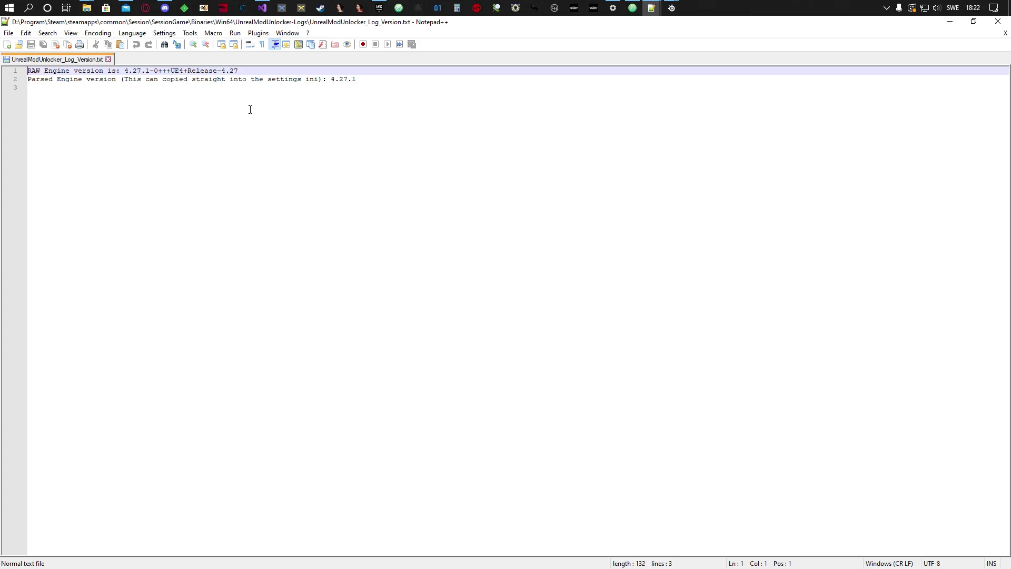
drag(420, 97, 27, 70)
click(274, 146)
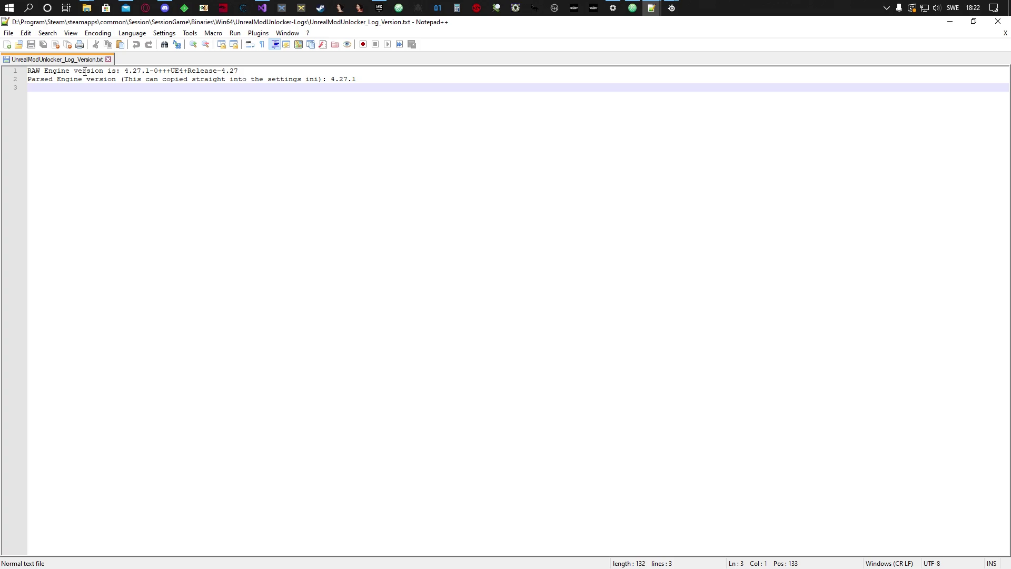
drag(125, 71, 243, 69)
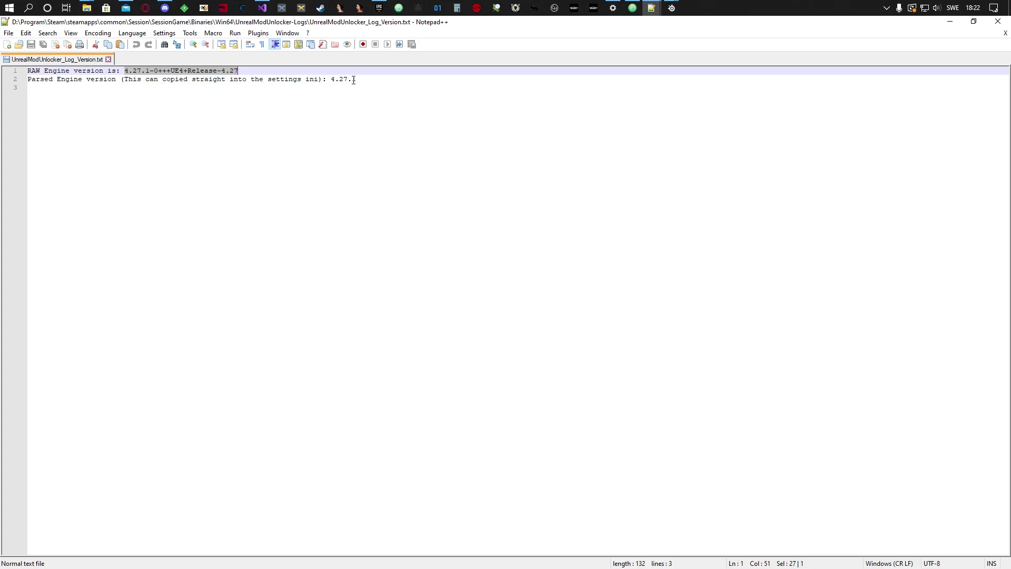
drag(367, 79, 331, 79)
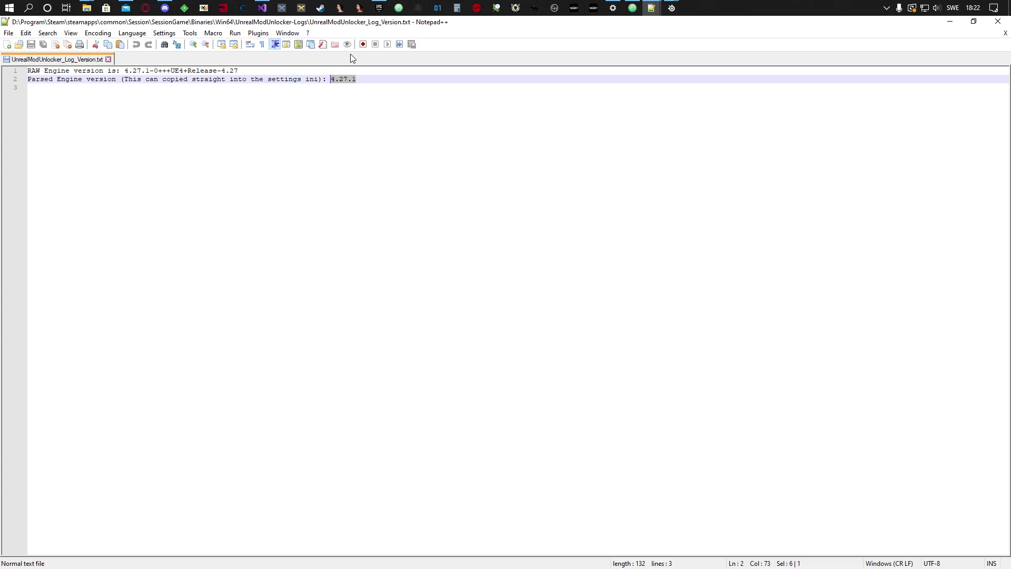
click(375, 79)
drag(331, 79, 348, 79)
click(361, 80)
Minimize Notepad++ and bring up the Epic Games Launcher, nudging its window right
click(951, 24)
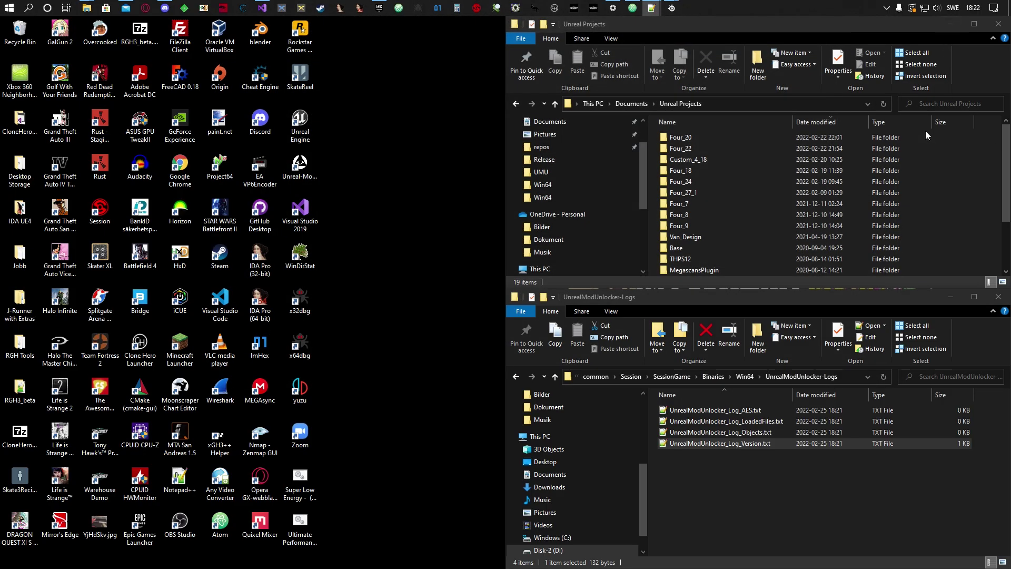
click(448, 227)
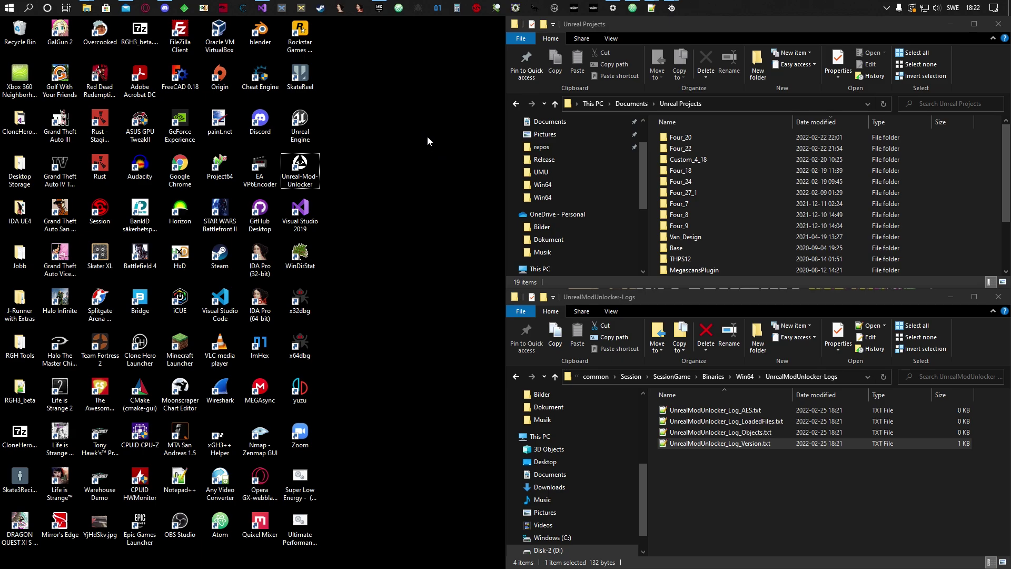
click(379, 8)
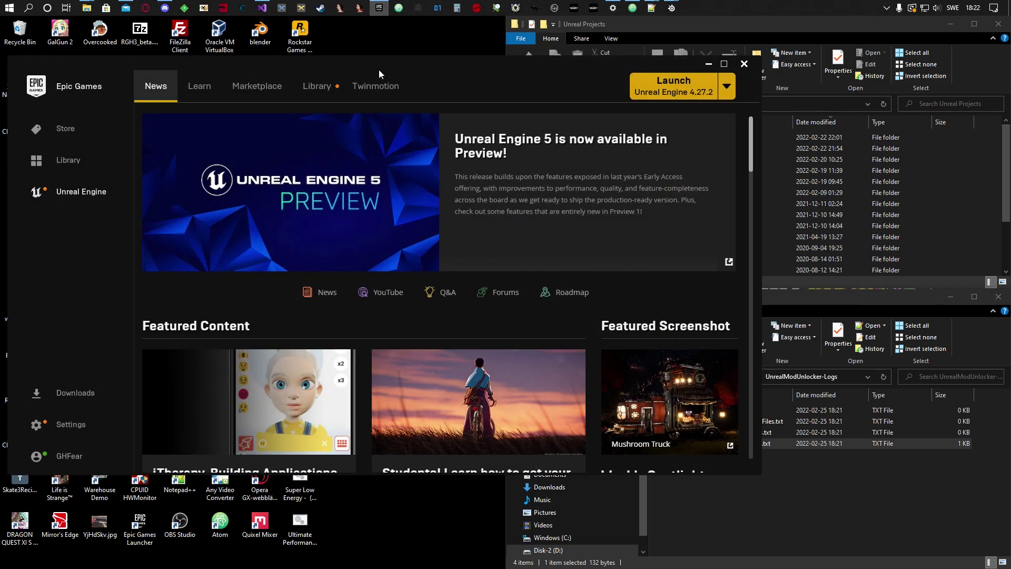
drag(378, 70, 410, 64)
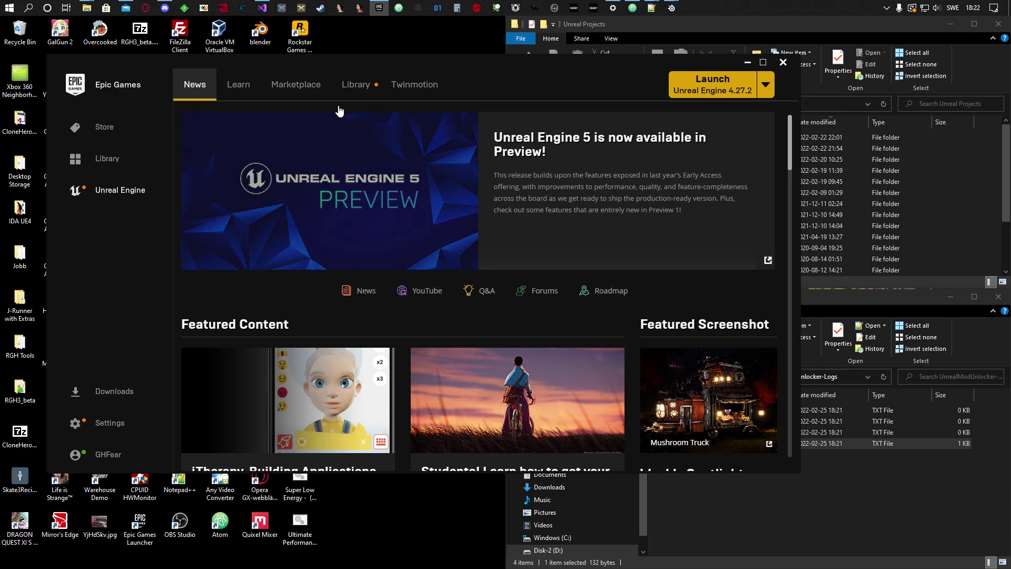
In the Library, add engine version 4.23.1, start its install, then cancel the location dialog
click(362, 90)
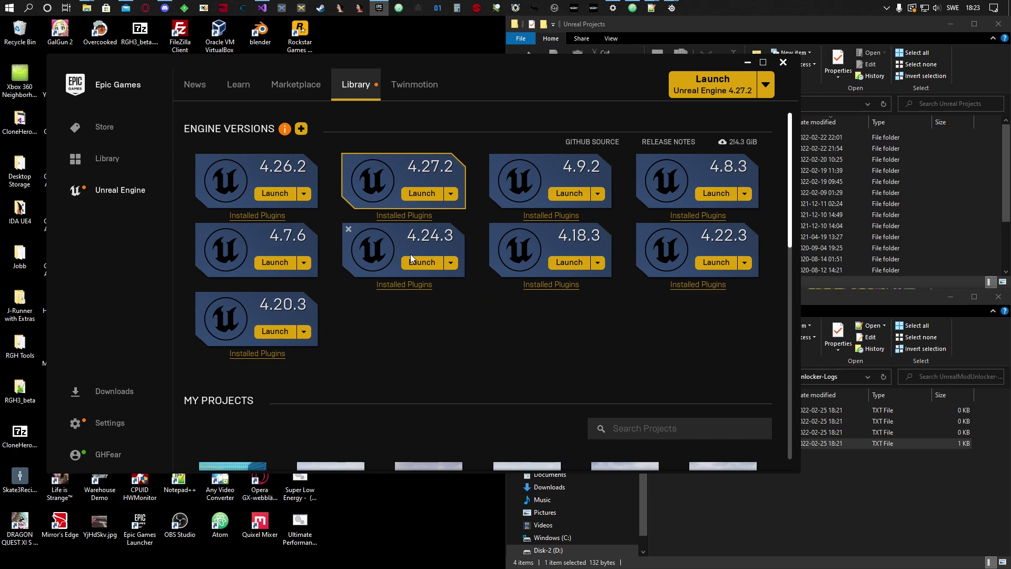
click(302, 129)
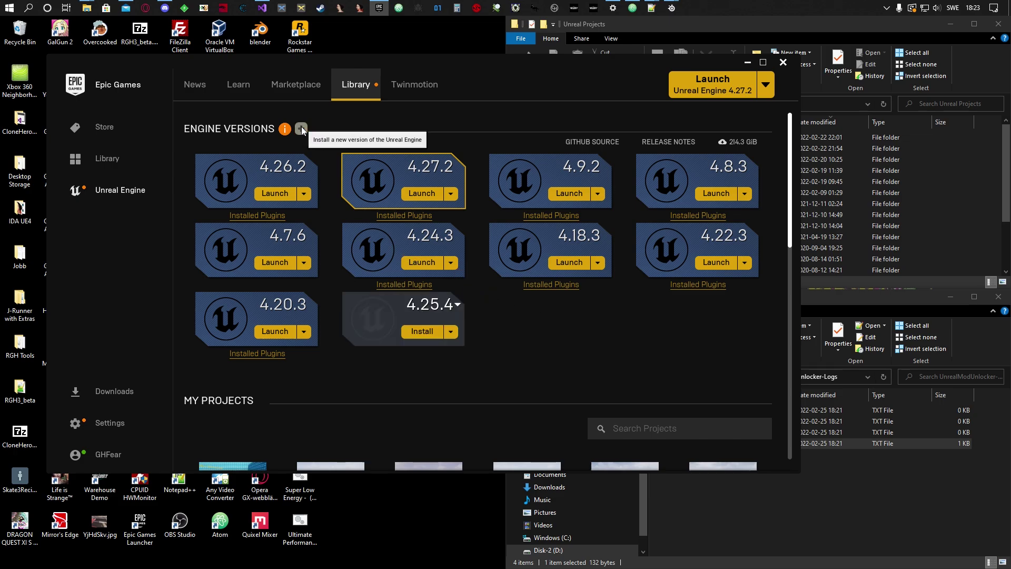
click(456, 305)
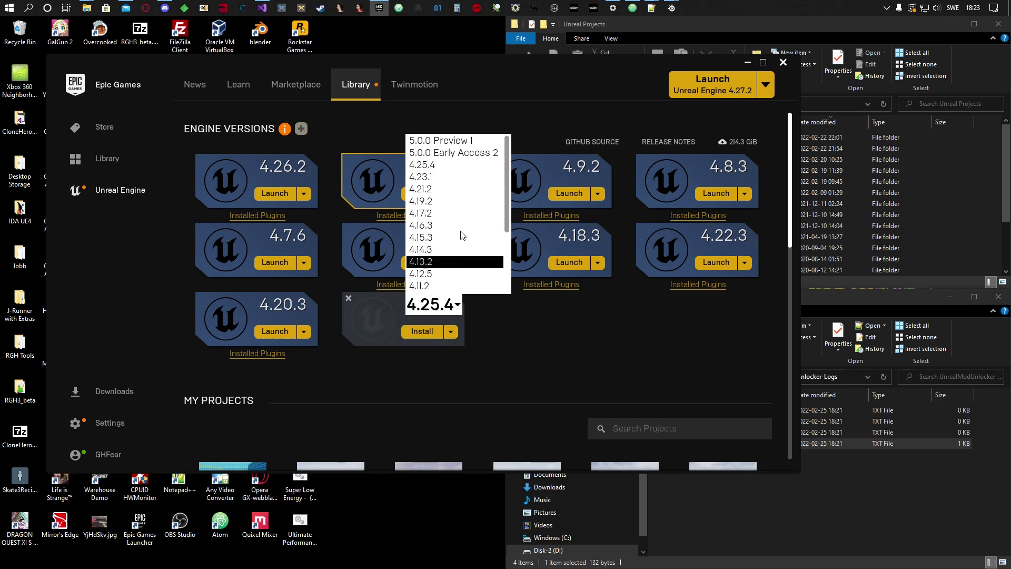
scroll(455, 231, down, 1)
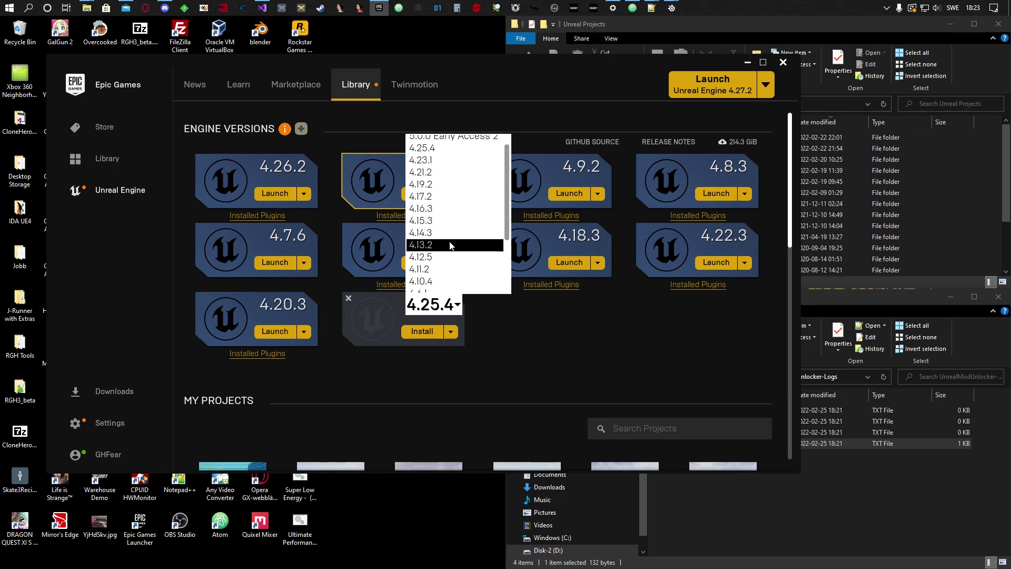
scroll(448, 222, down, 8)
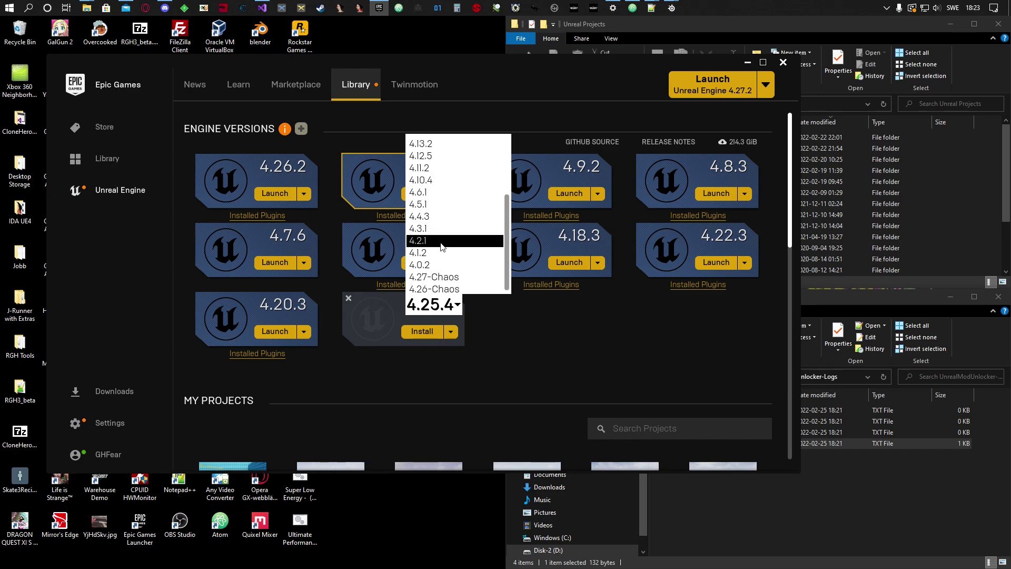
scroll(437, 242, down, 1)
scroll(460, 371, up, 10)
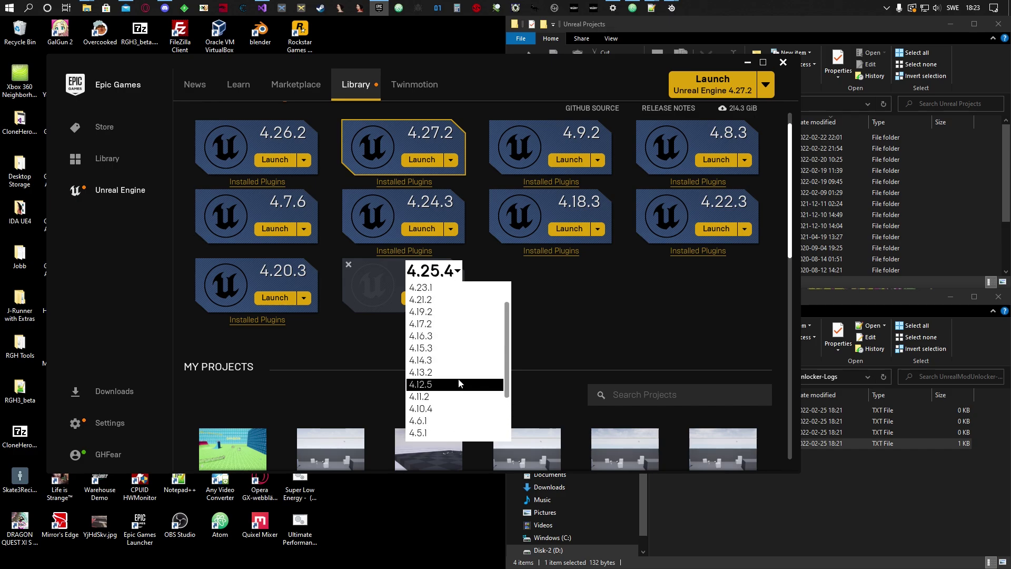
scroll(450, 361, up, 1)
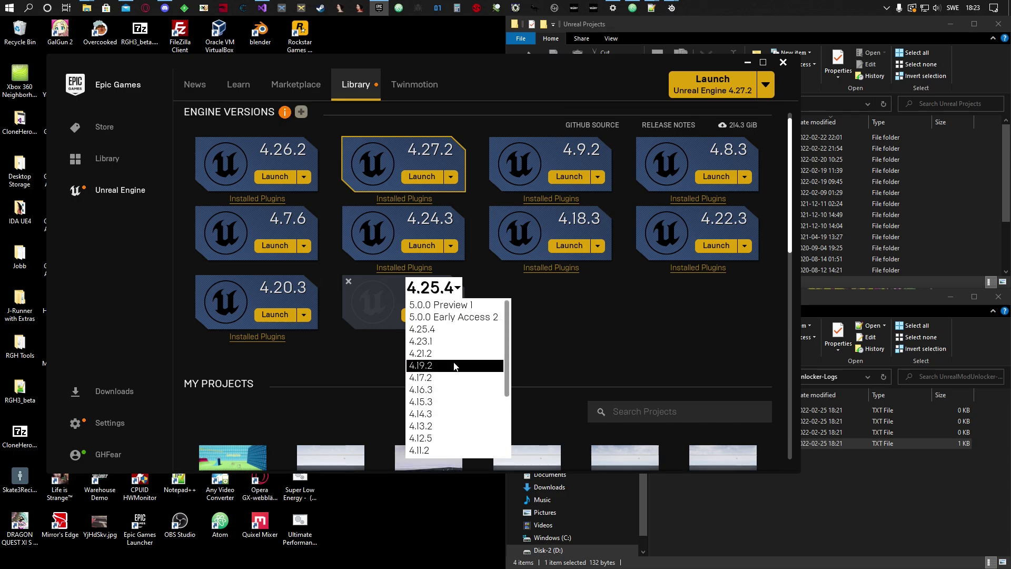
click(431, 342)
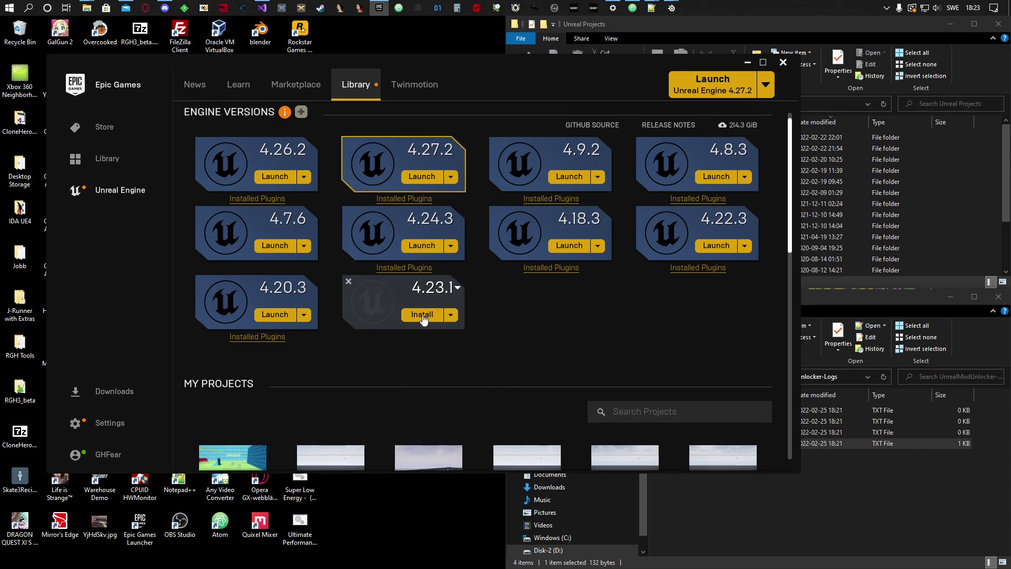
click(425, 316)
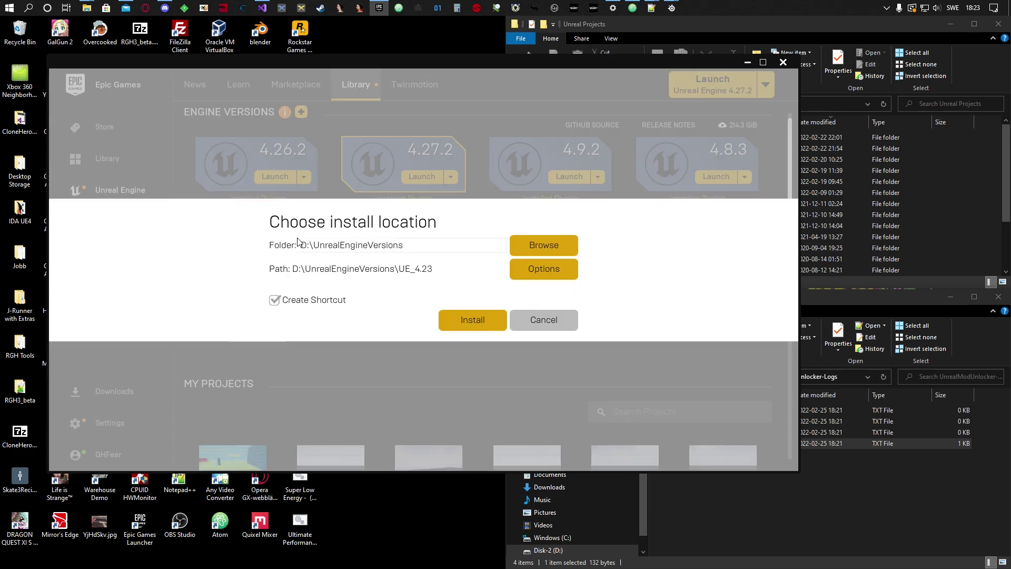
click(545, 322)
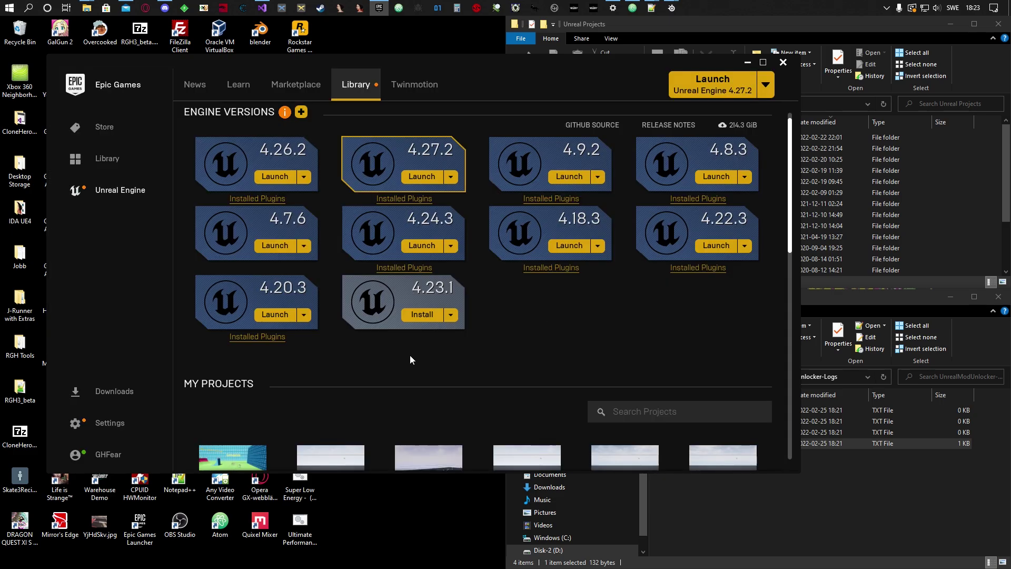
click(348, 281)
click(426, 305)
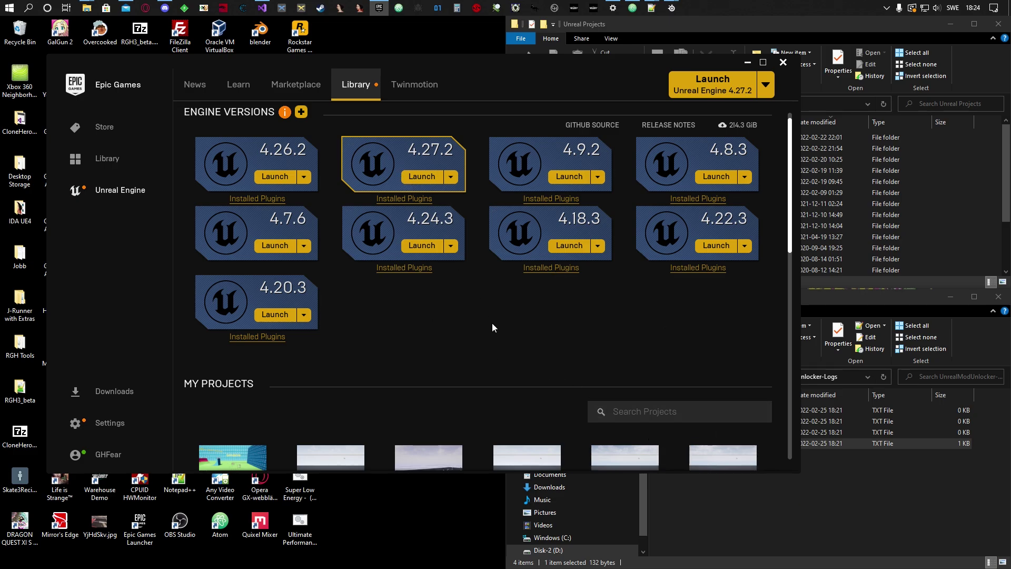
Launch Unreal Engine 4.27.2 and choose to create a new Games project
click(420, 177)
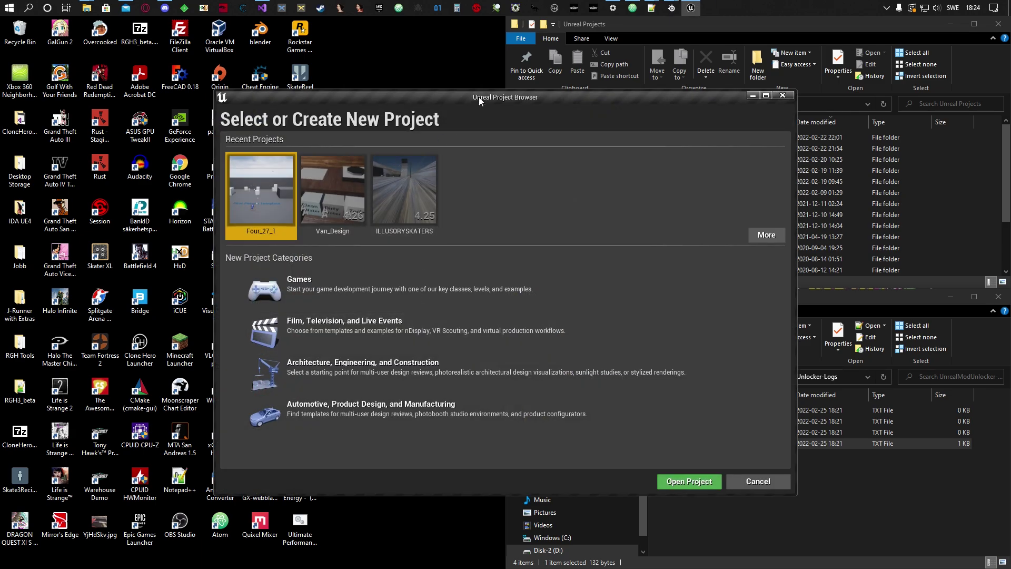
drag(478, 97, 297, 37)
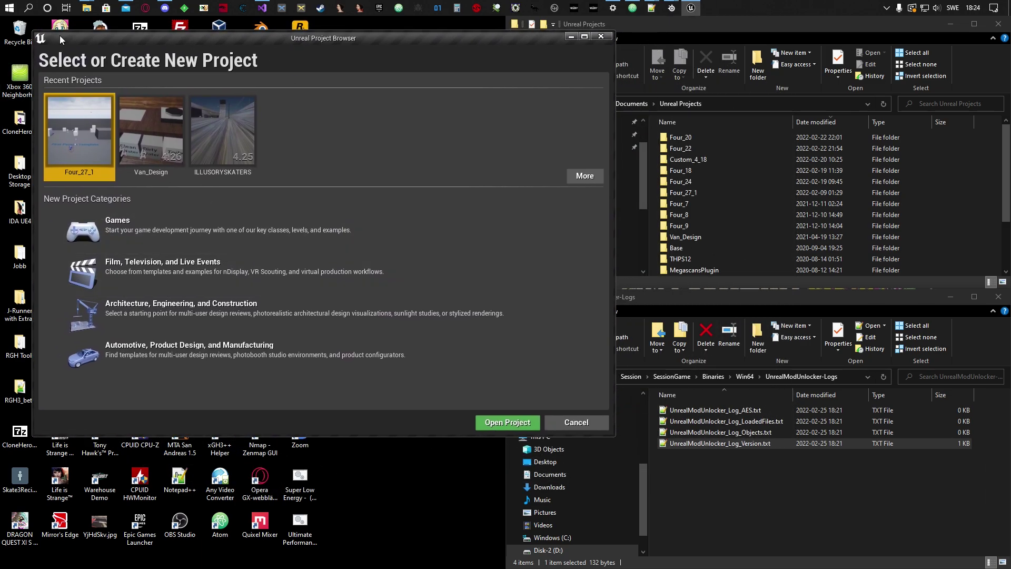
click(132, 224)
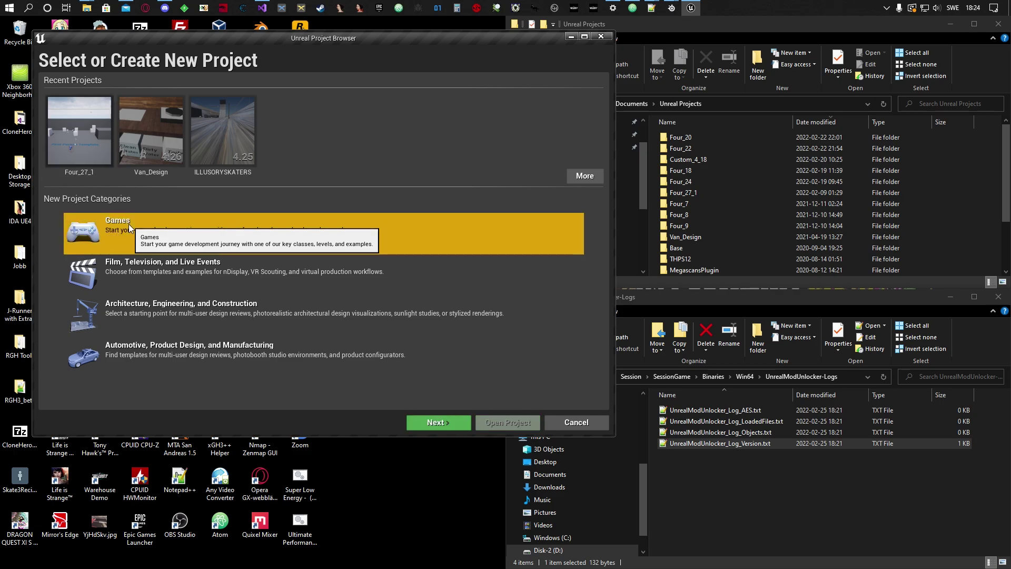
click(438, 423)
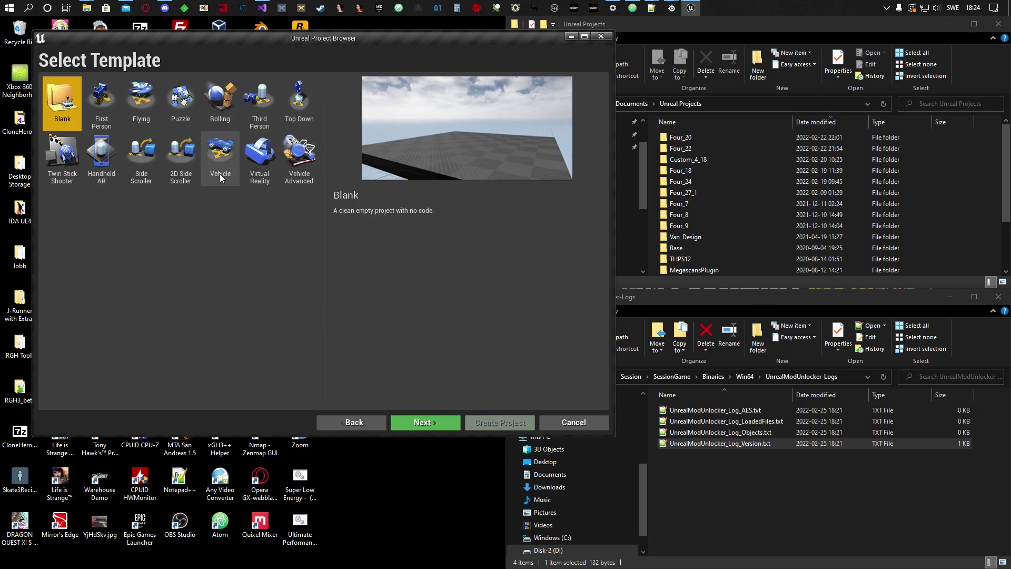
Pick the First Person template and continue to the project settings
click(100, 97)
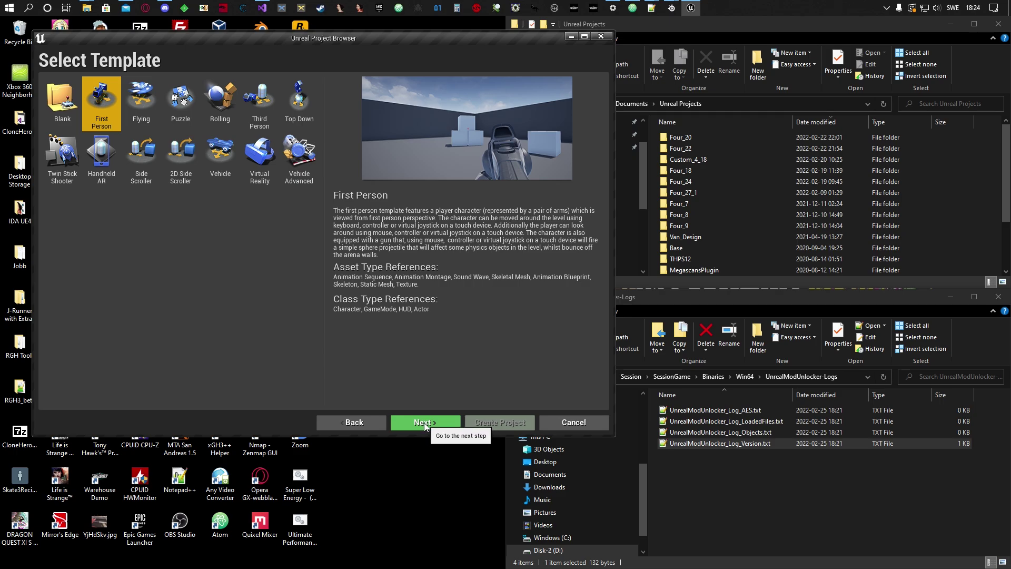
click(59, 106)
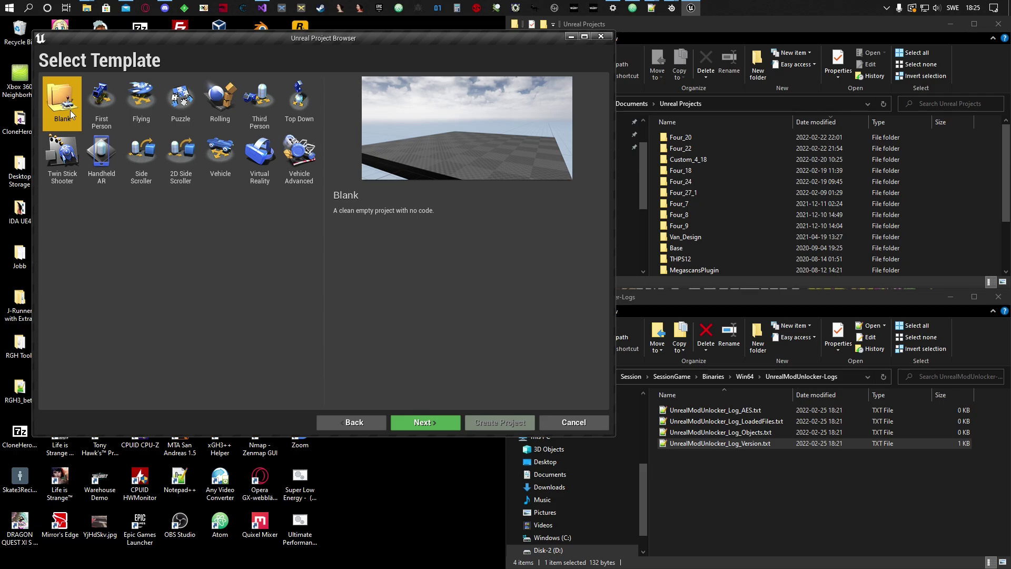
click(104, 96)
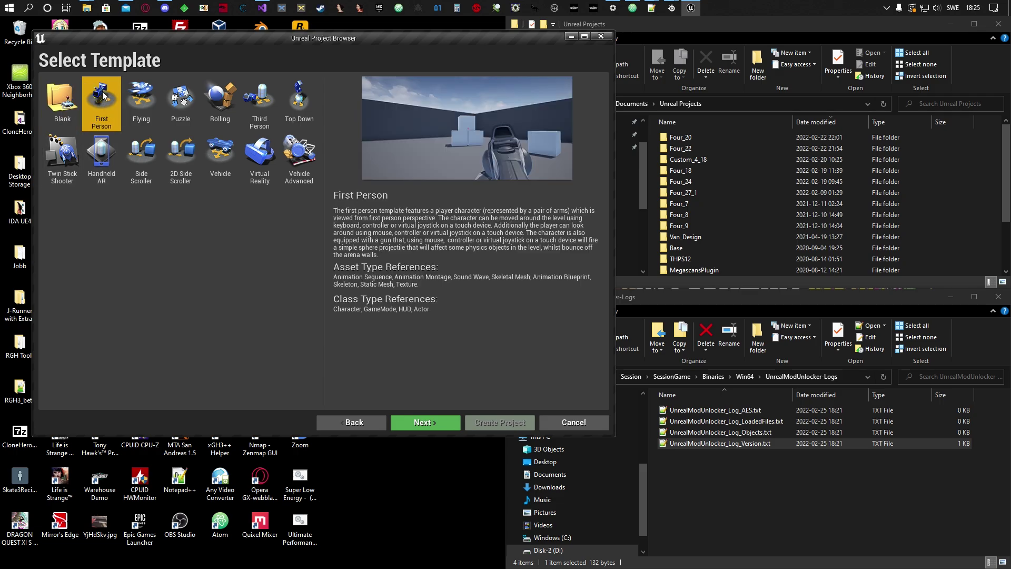
click(425, 423)
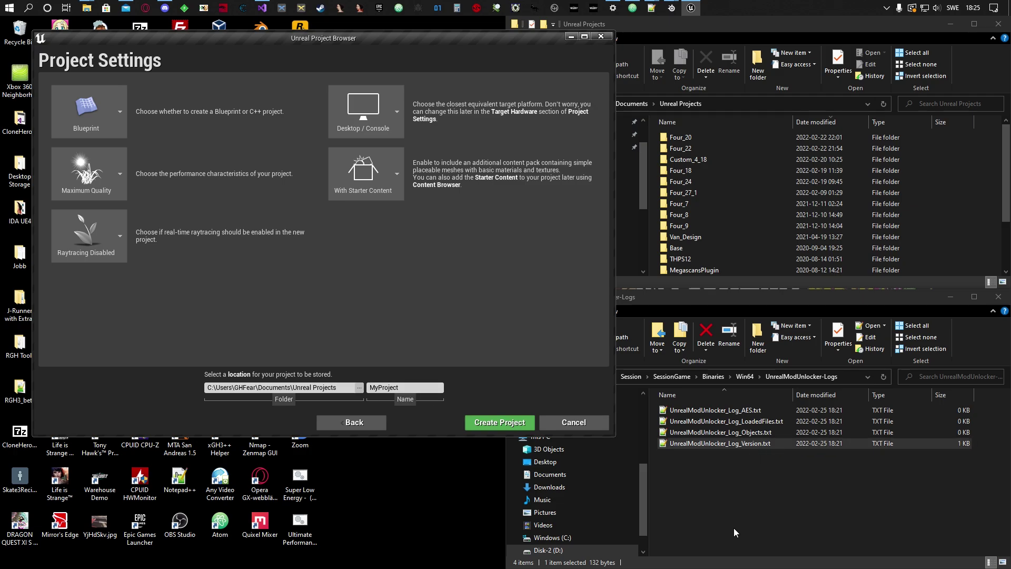
Copy the SessionGame folder name from the game's Session folder and paste it as the project name
click(747, 519)
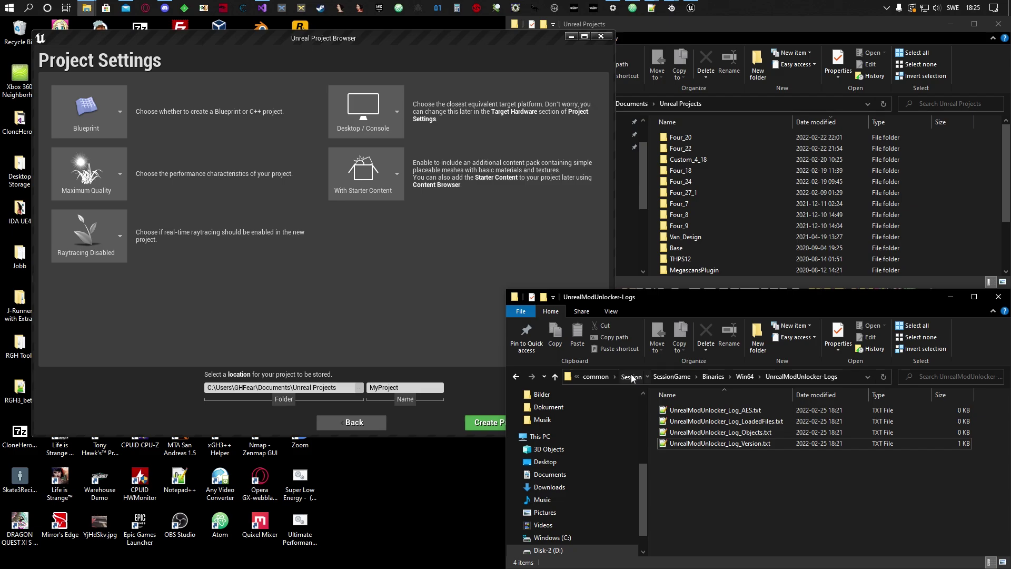
click(631, 377)
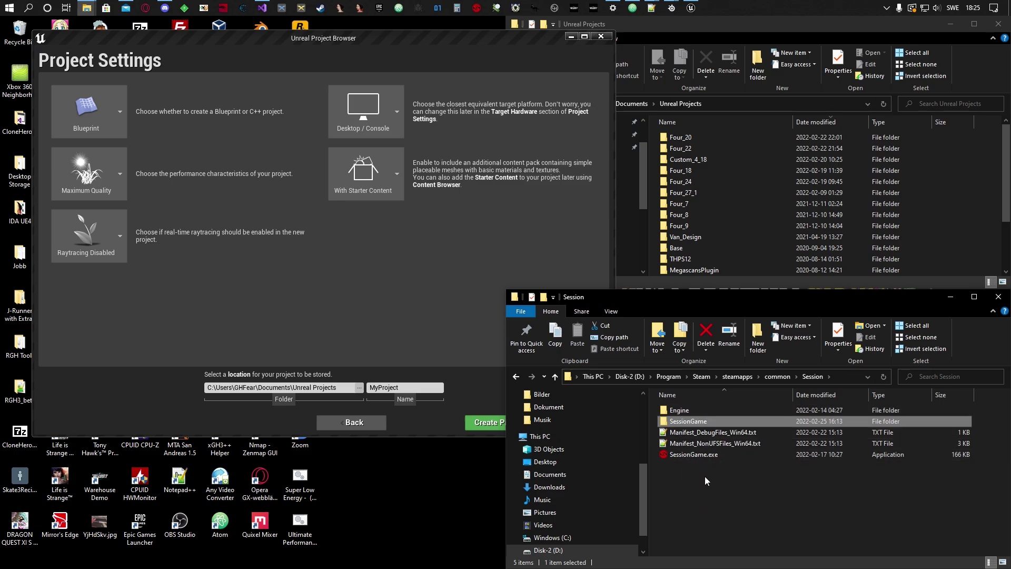
mouse_move(682, 424)
double_click(687, 422)
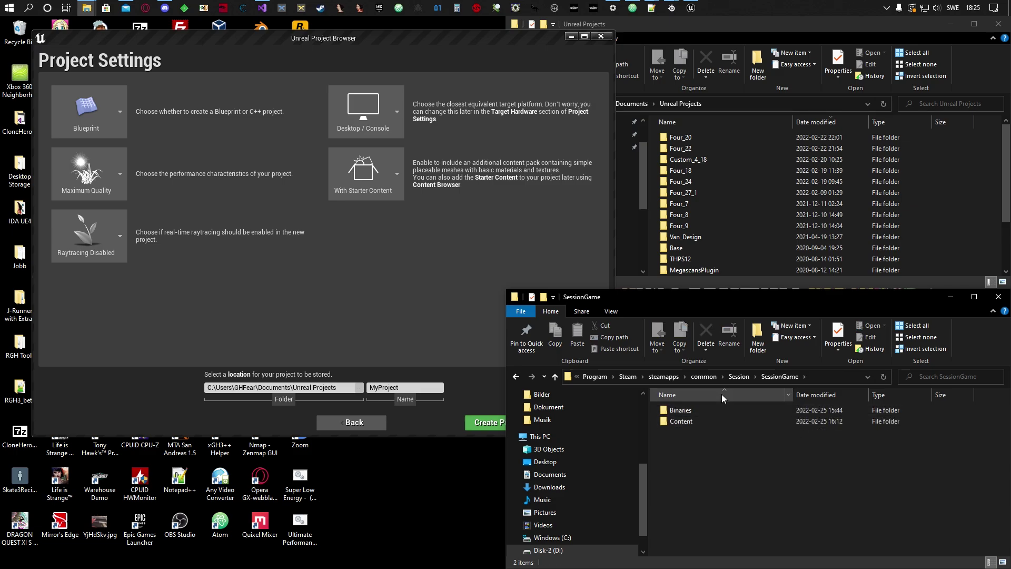
click(738, 376)
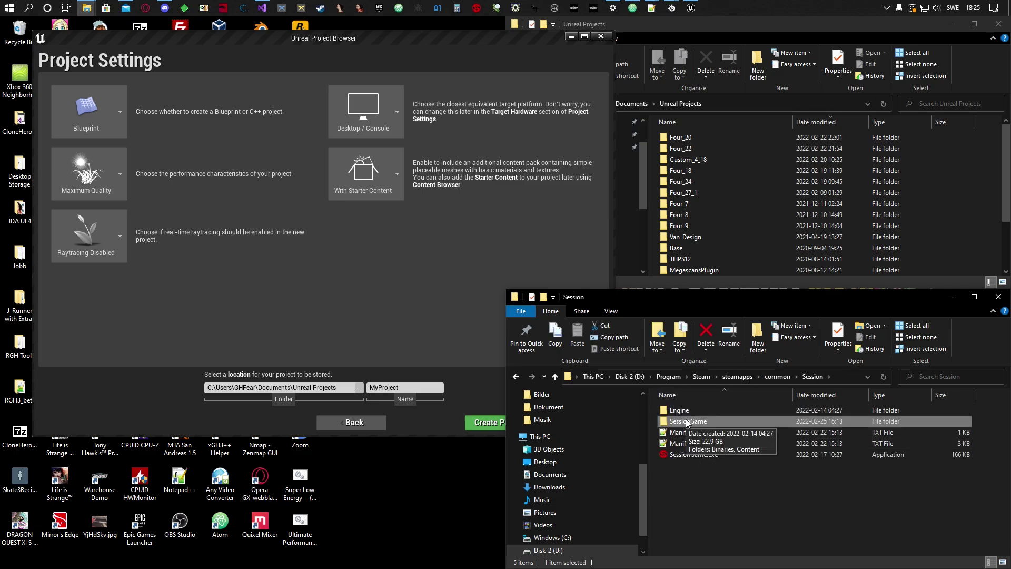
click(685, 422)
key(ctrl+c)
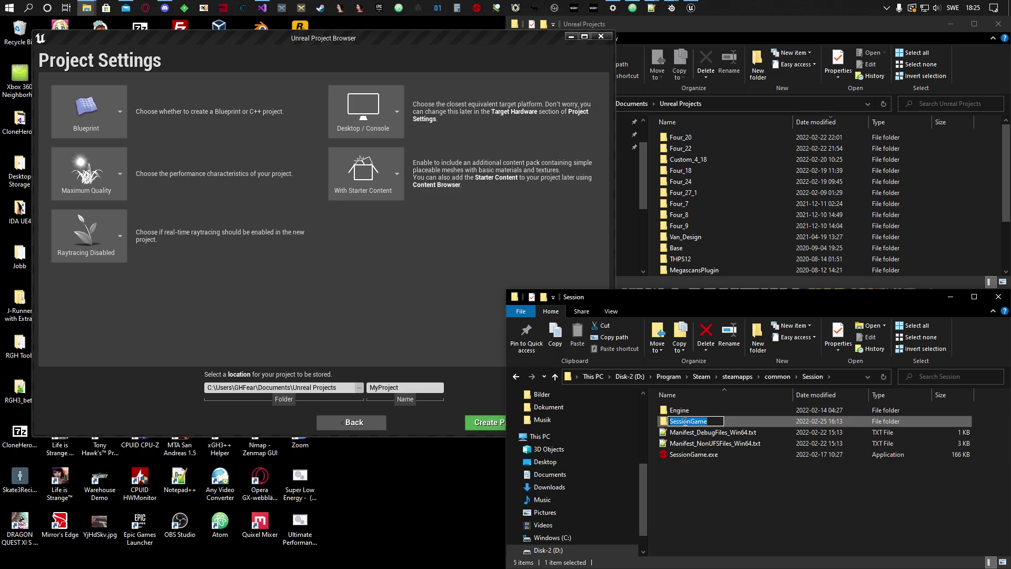
key(Return)
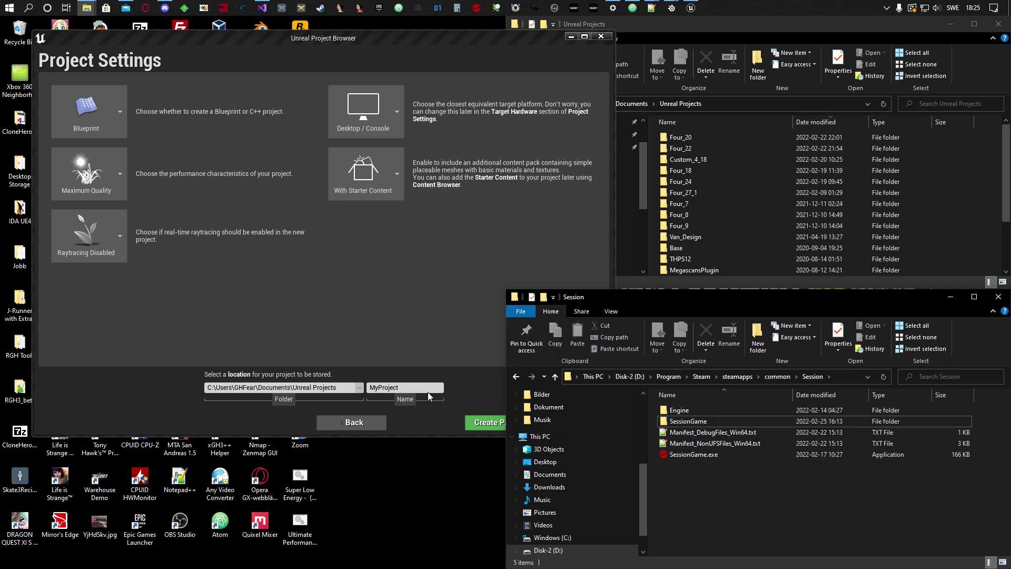
click(369, 387)
key(ctrl+v)
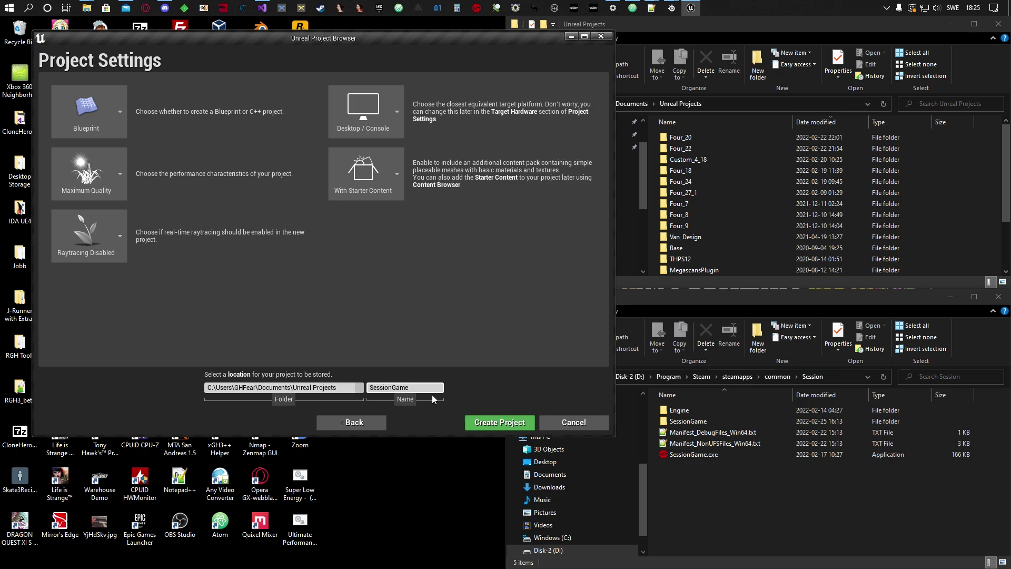
Recheck the SessionGame folder's contents, then return to the project browser
click(712, 486)
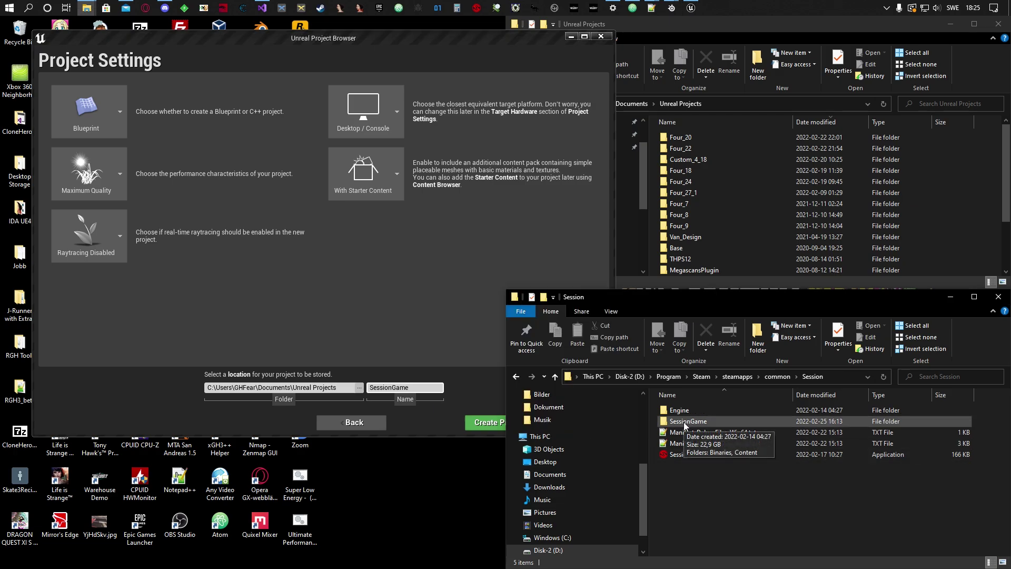
double_click(685, 421)
click(516, 376)
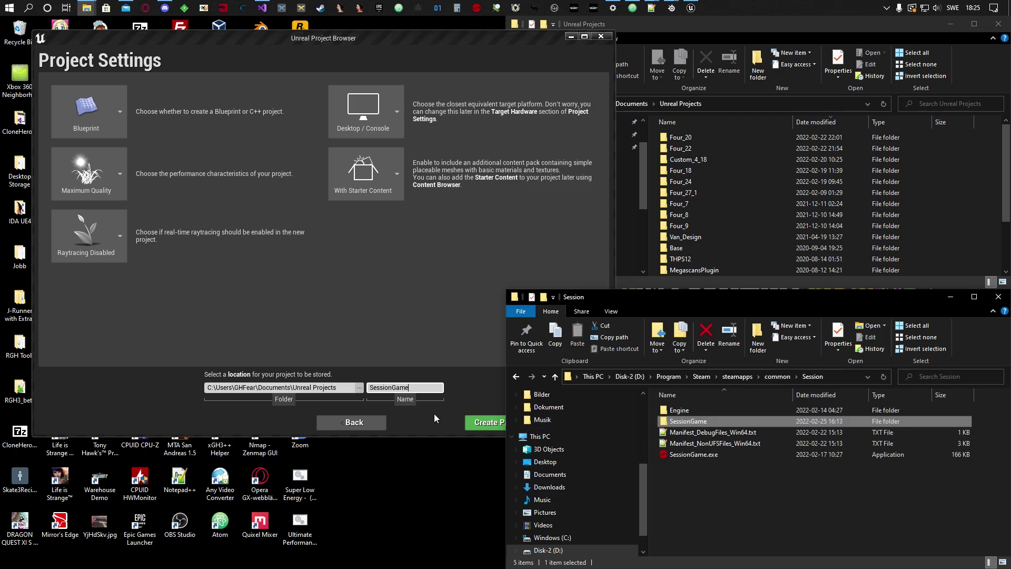
click(459, 376)
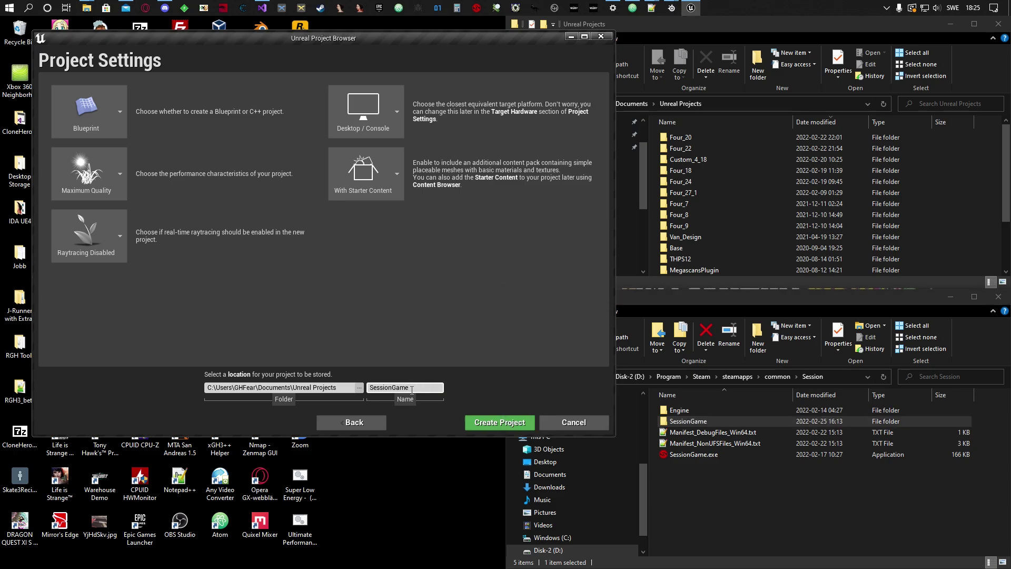
click(690, 421)
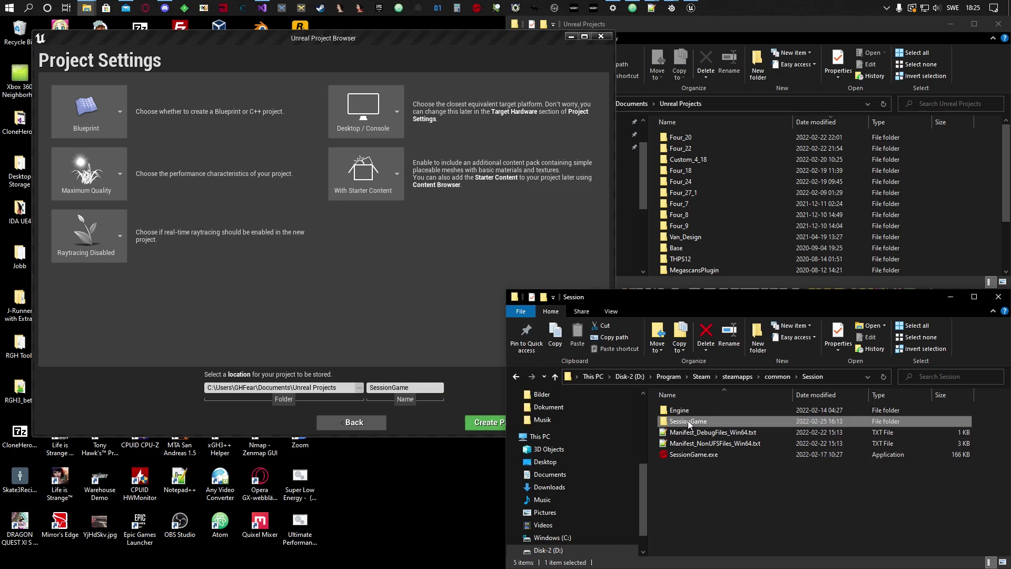
click(430, 339)
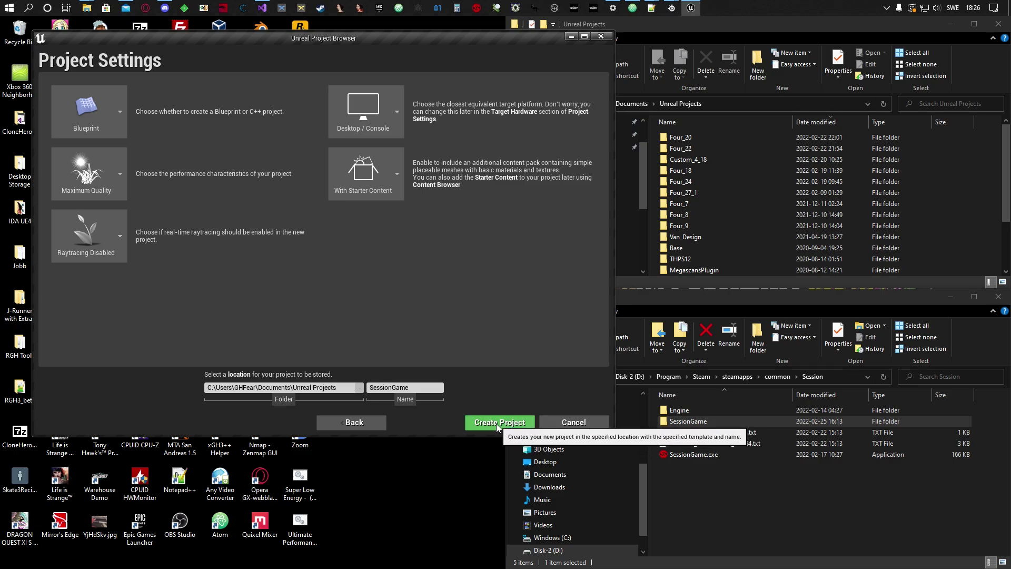
Create the SessionGame project and build the FirstPersonExampleMap level
click(496, 423)
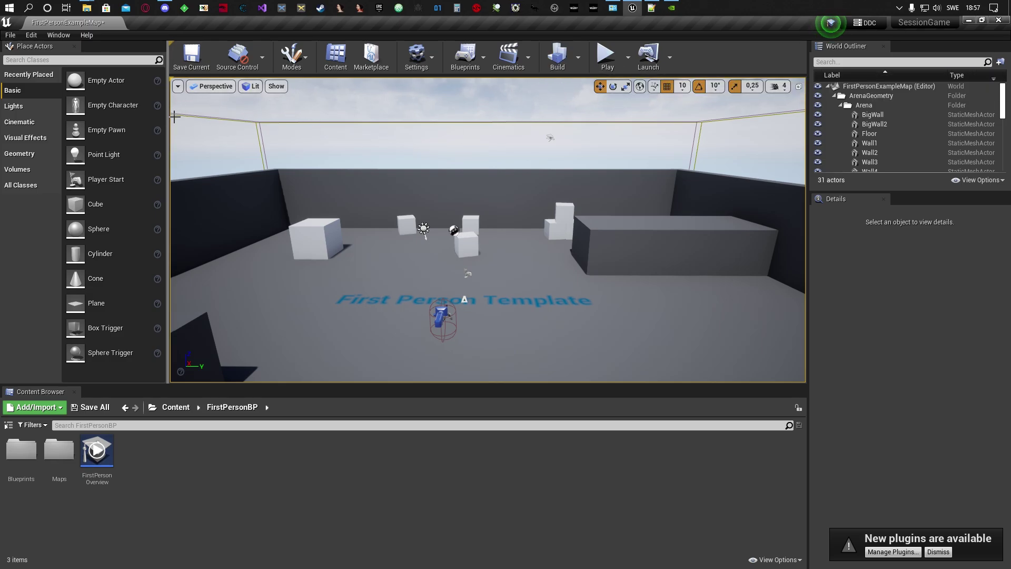
click(562, 56)
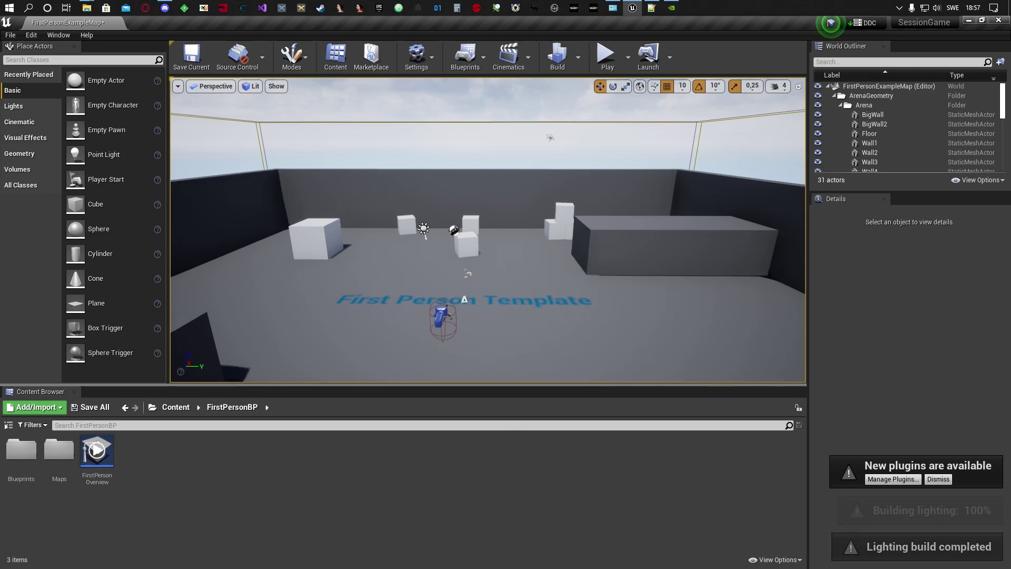
Go up to the top-level Content folder and glance at the Add new asset menu
click(170, 406)
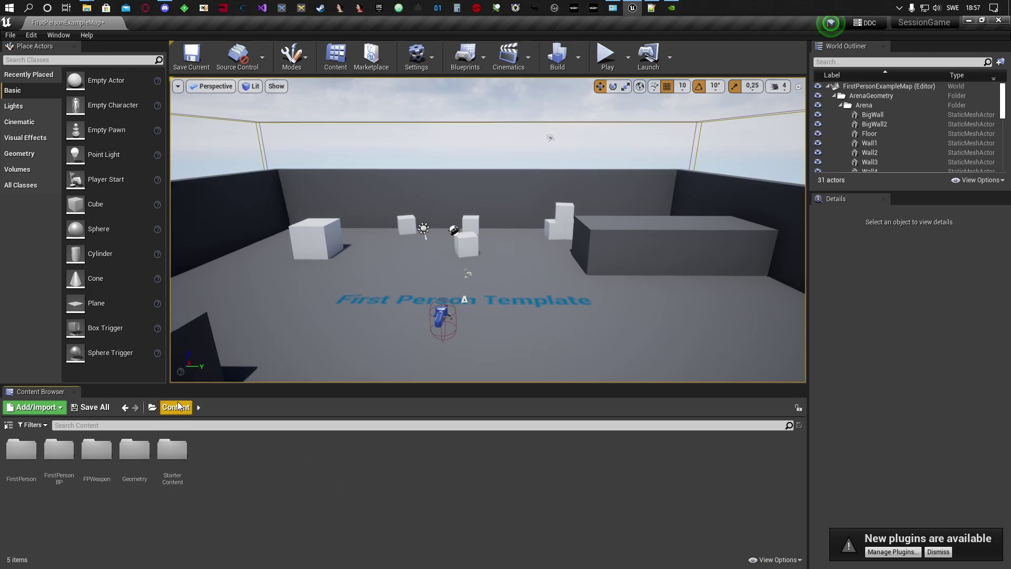
right_click(266, 488)
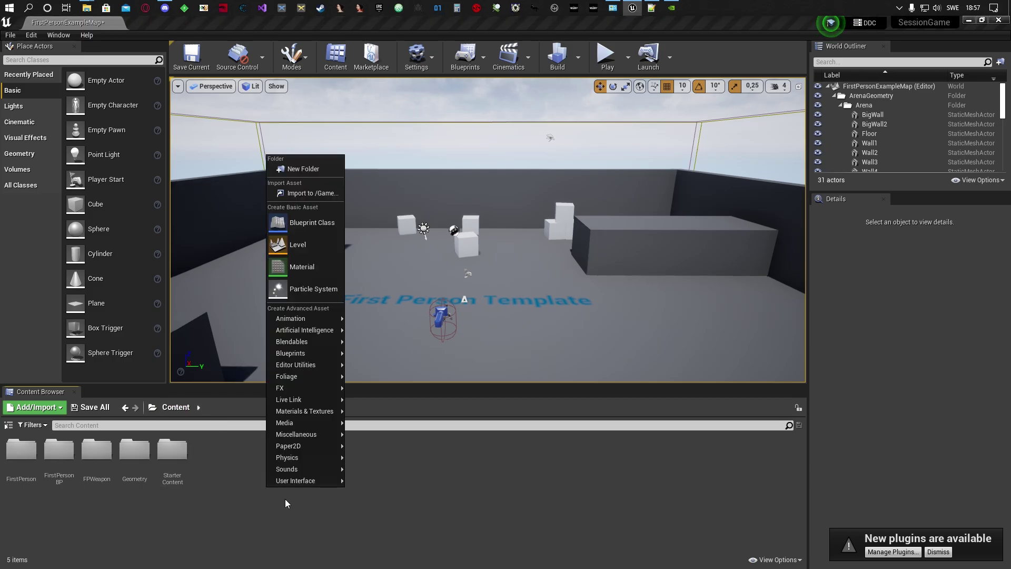
click(401, 522)
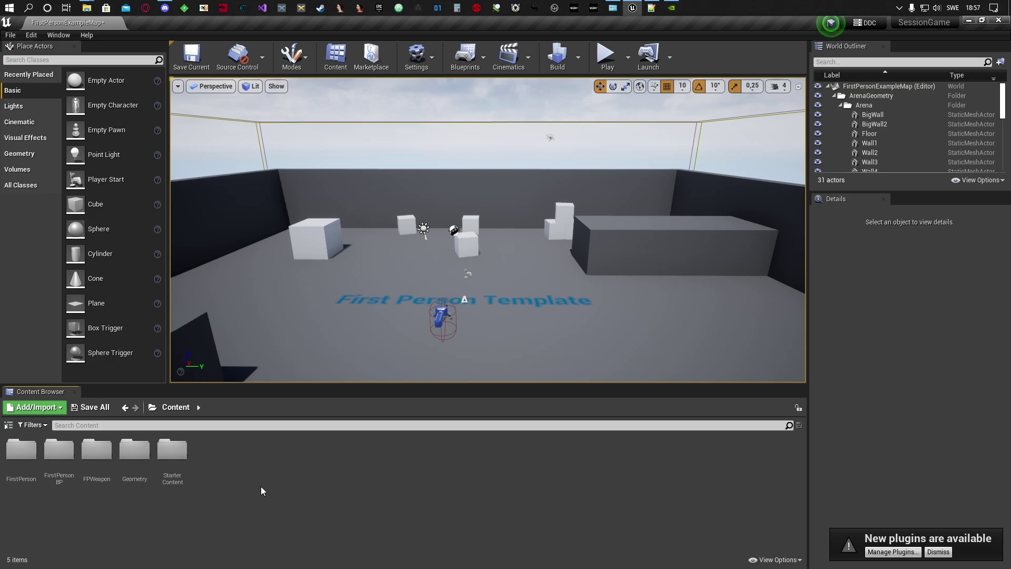